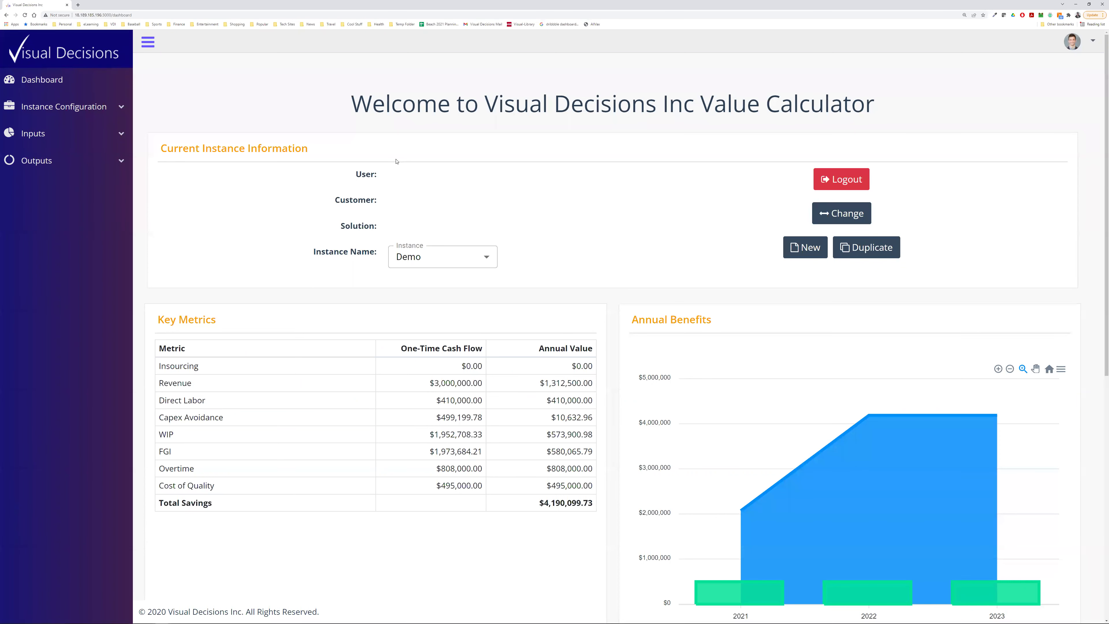
- Review the dashboard's key metrics and annual benefits, and open Opportunity Selection for the Demo instance
scroll(268, 300, down, 4)
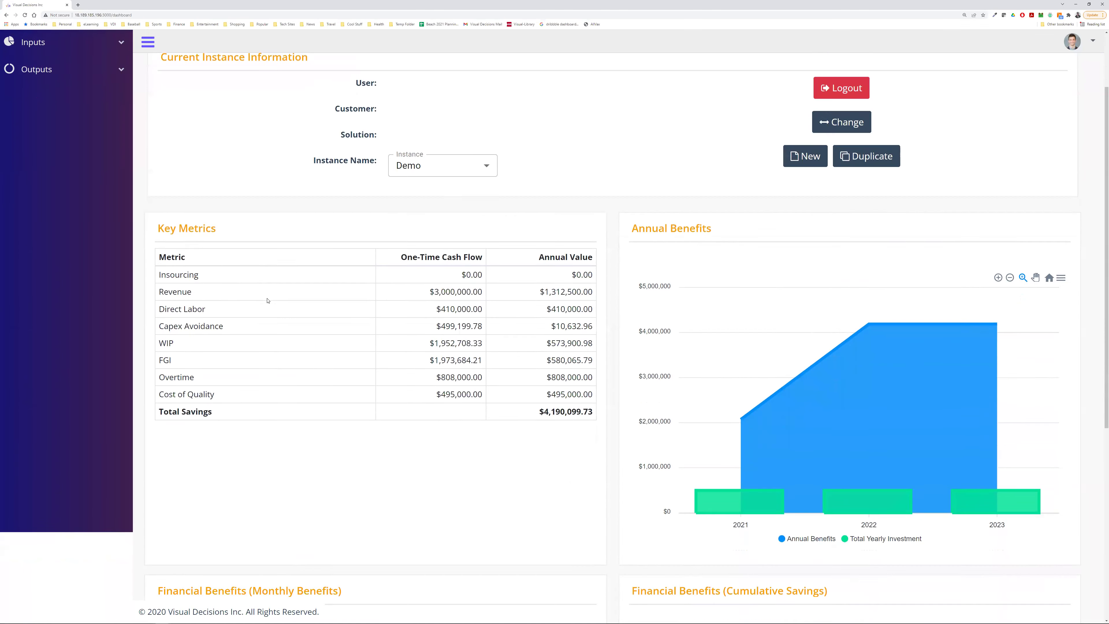
scroll(267, 299, up, 4)
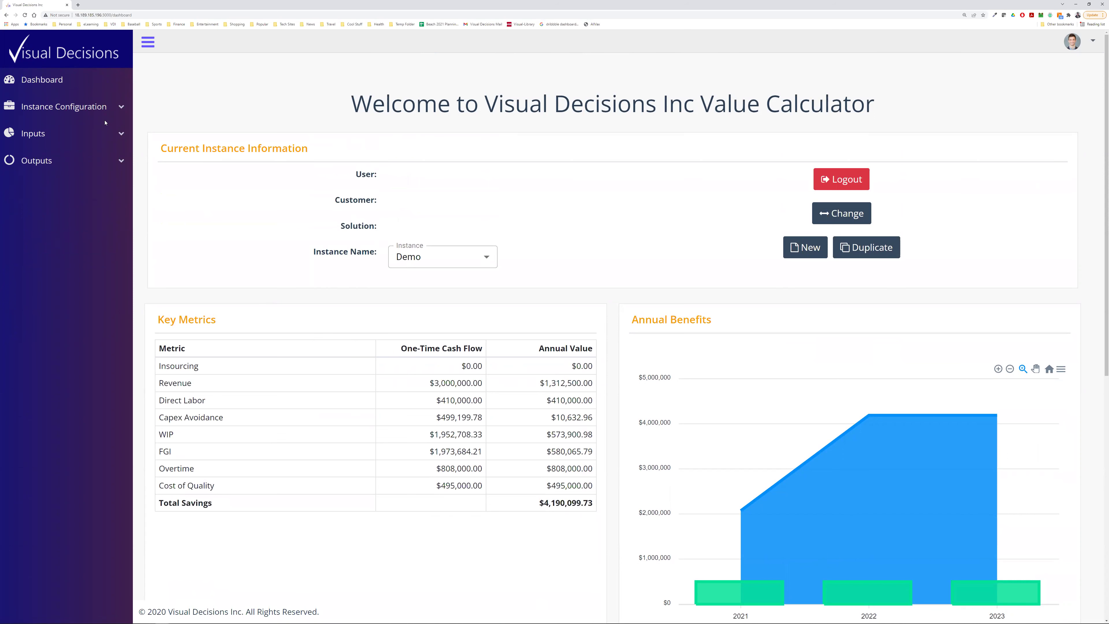
click(87, 135)
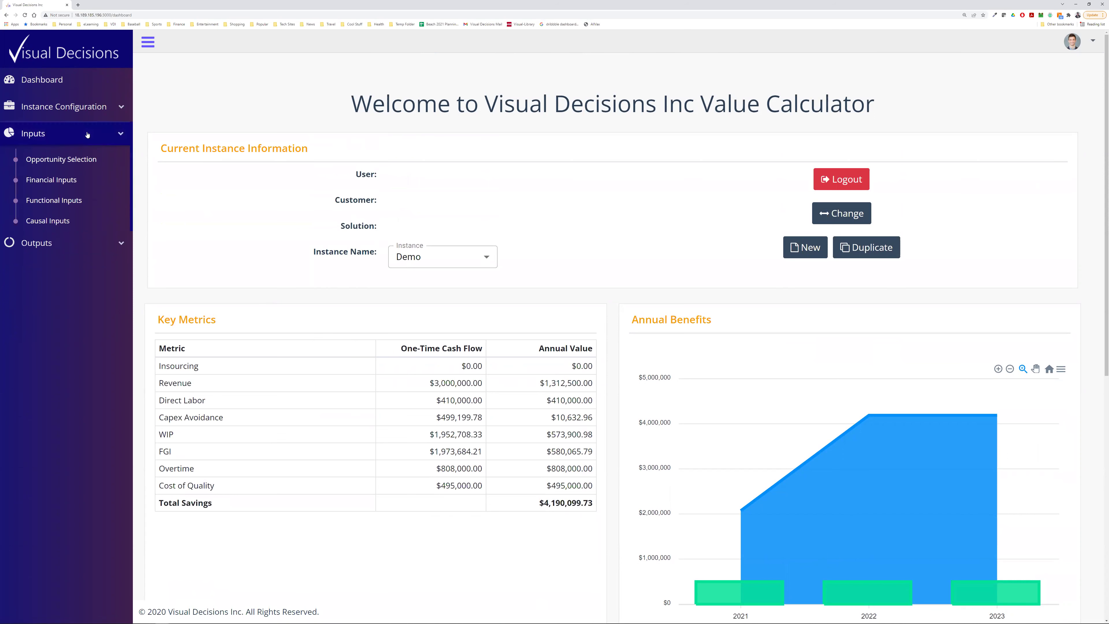
click(80, 165)
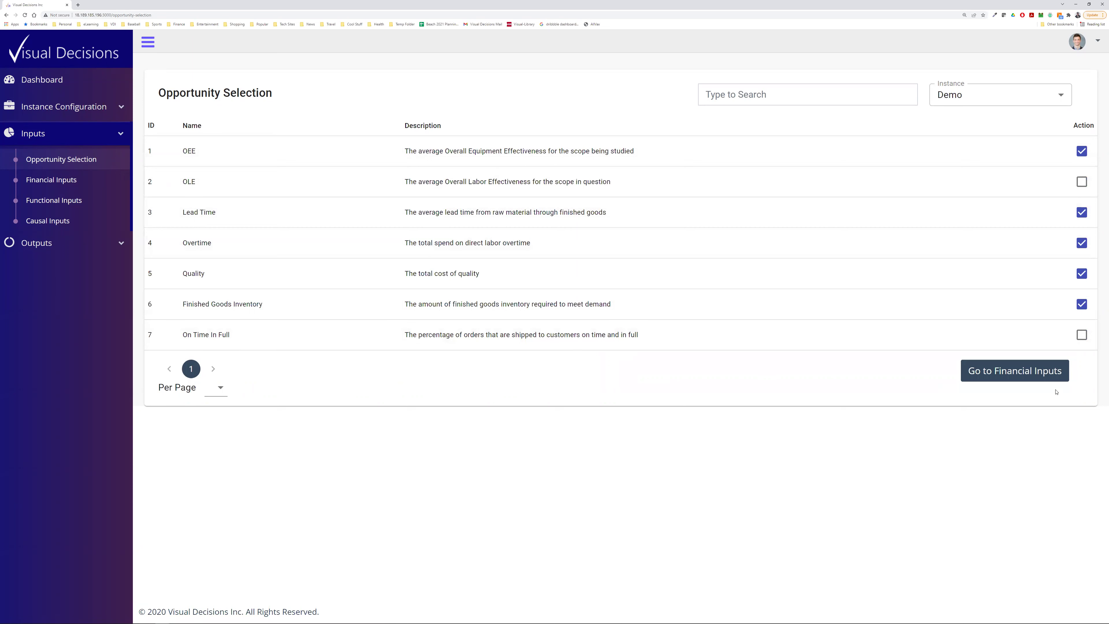
- Go through the financial inputs and the functional inputs, and open the causal inputs
click(1019, 372)
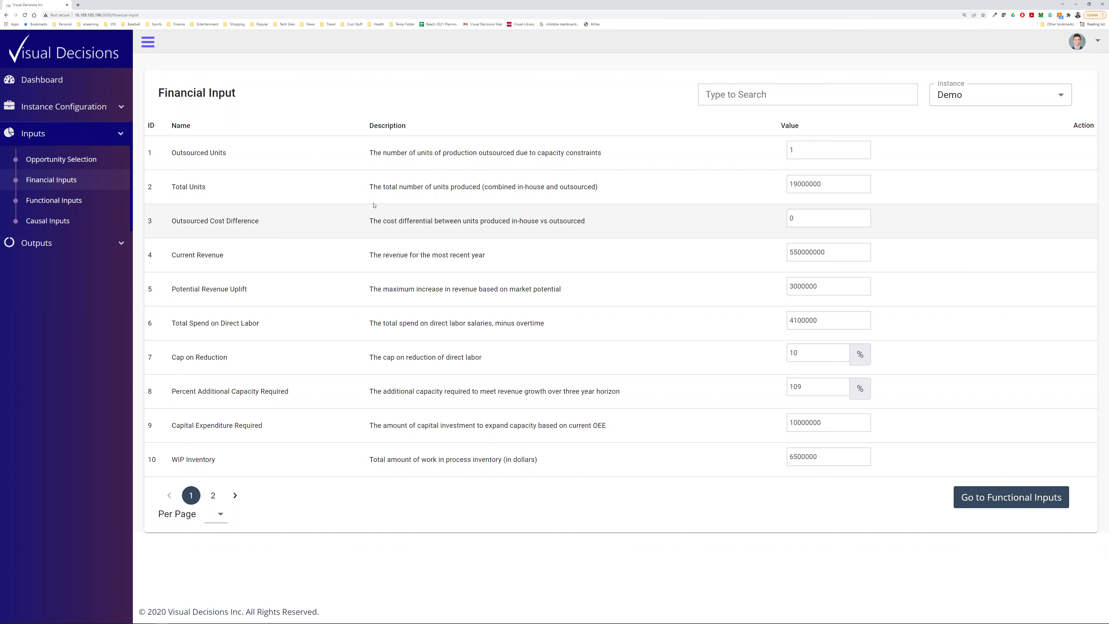
click(96, 201)
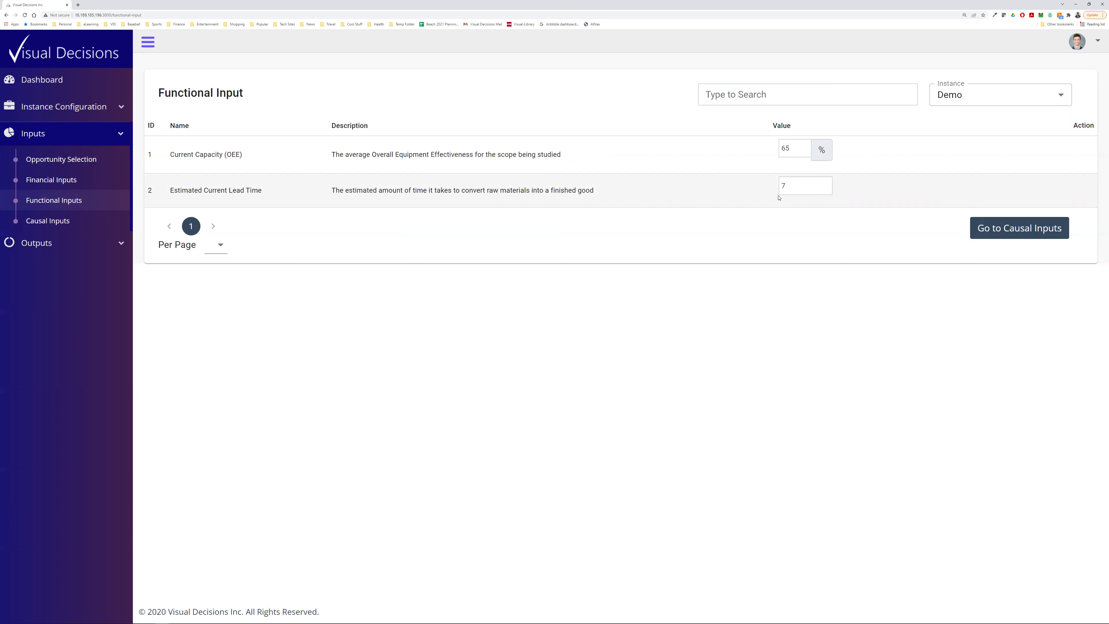
click(1032, 235)
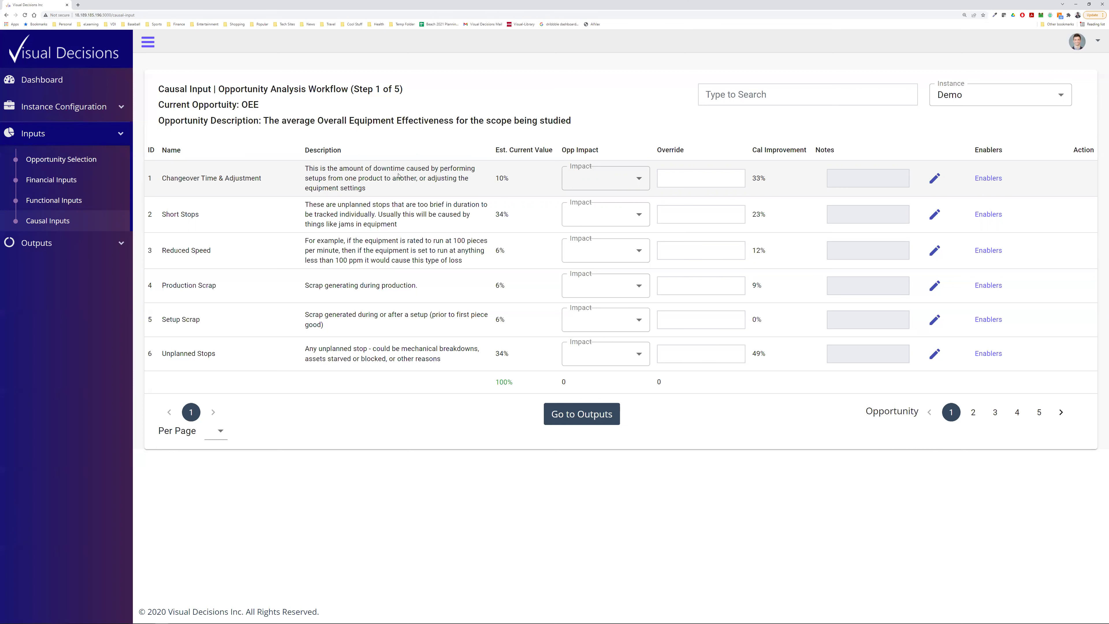
- Set the opportunity impact of Changeover Time & Adjustment to Medium and save the row
click(682, 184)
click(683, 214)
click(637, 178)
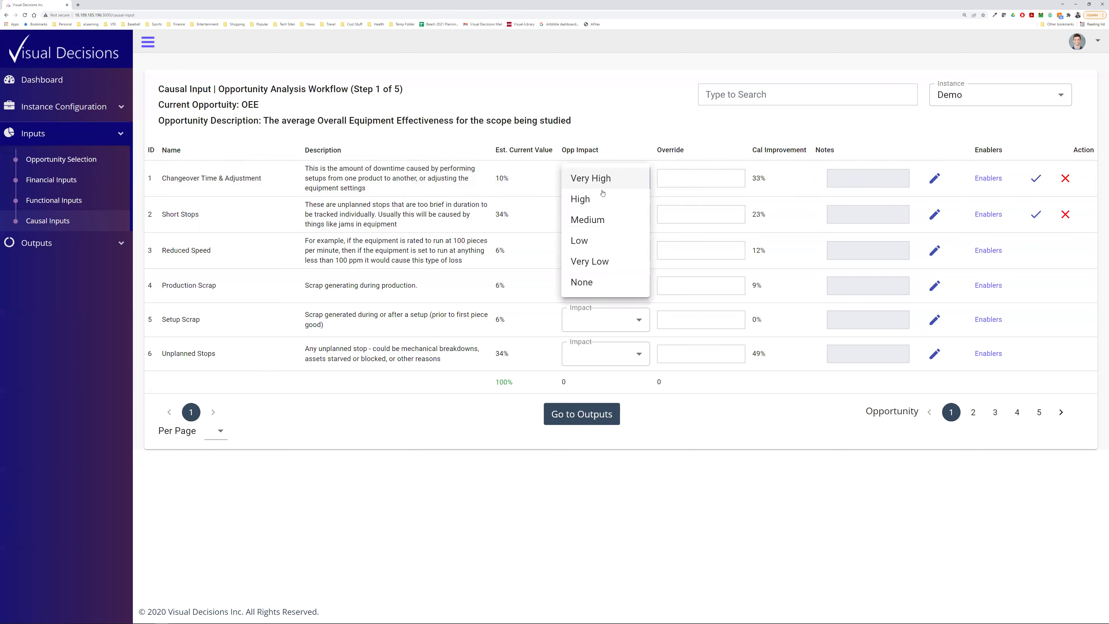
click(601, 220)
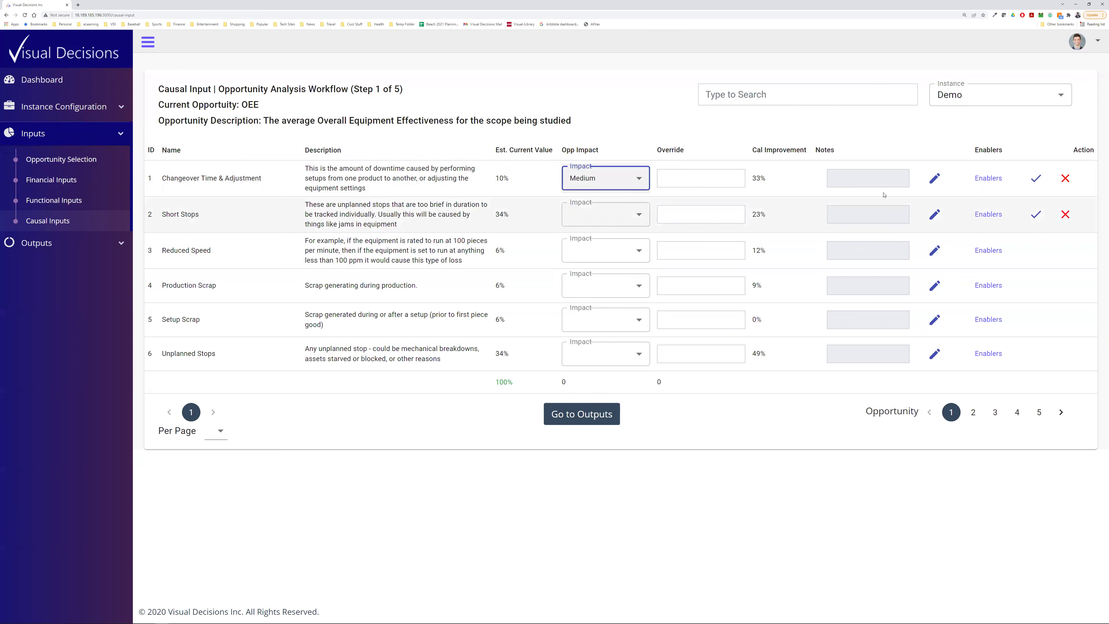
click(1040, 181)
- Choose impact High for Short Stops, Very High for Unplanned Stops, Very Low for Reduced Speed, and Low for Production Scrap and Setup Scrap
click(592, 216)
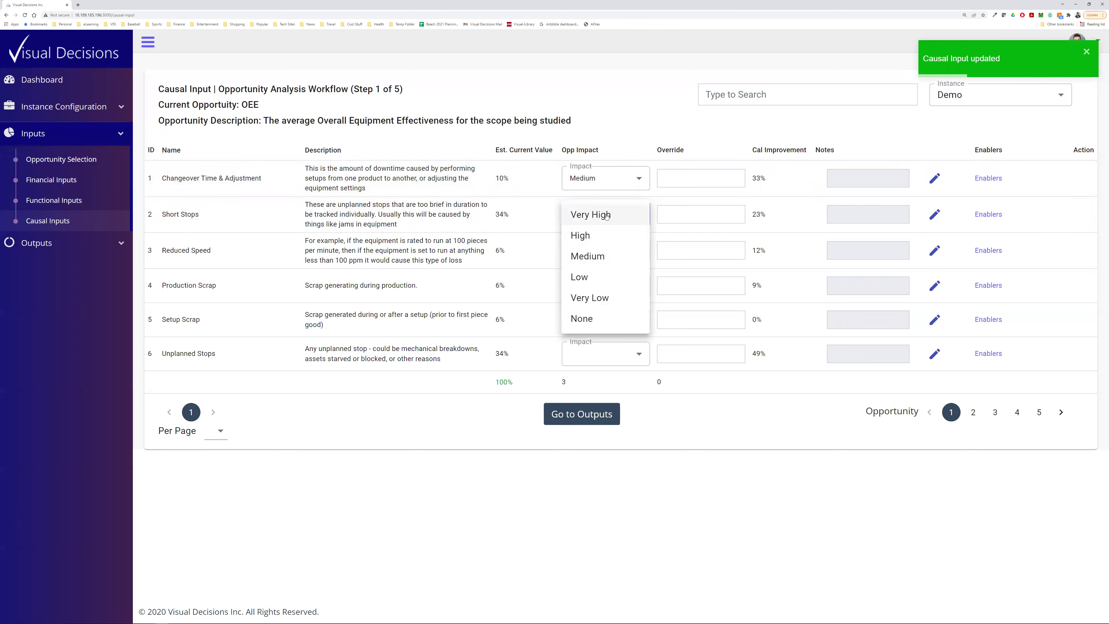
click(596, 234)
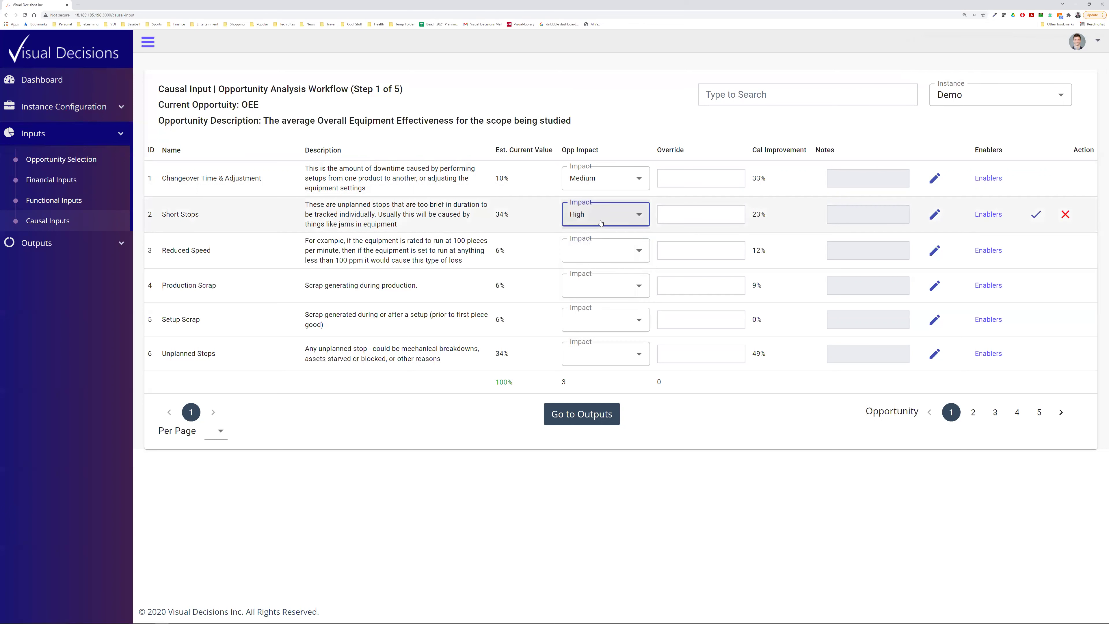
click(583, 363)
click(586, 355)
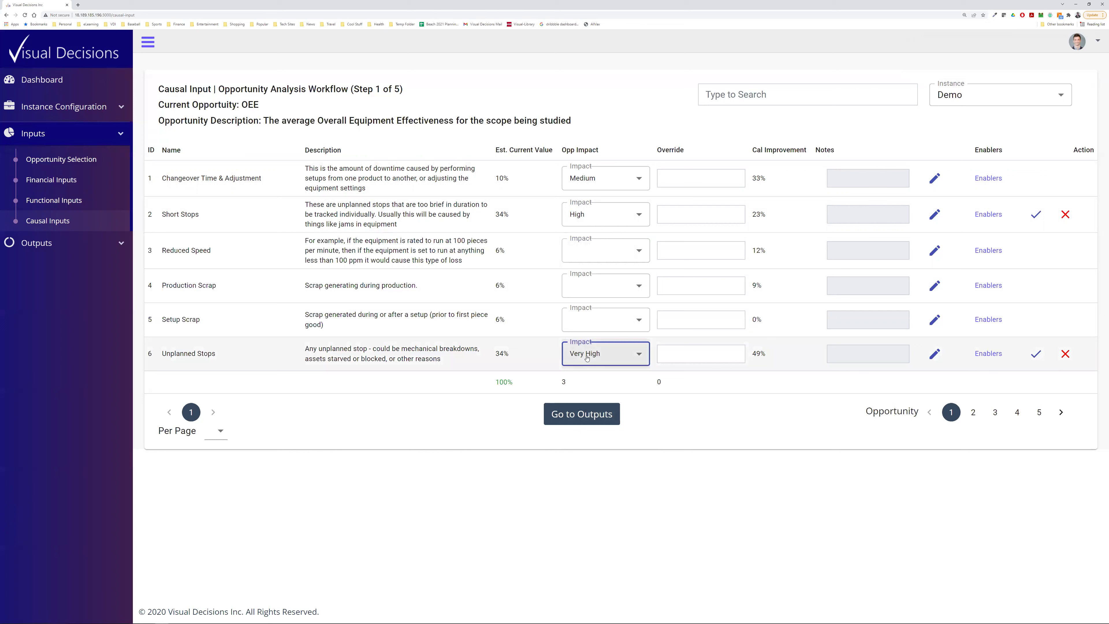
click(594, 251)
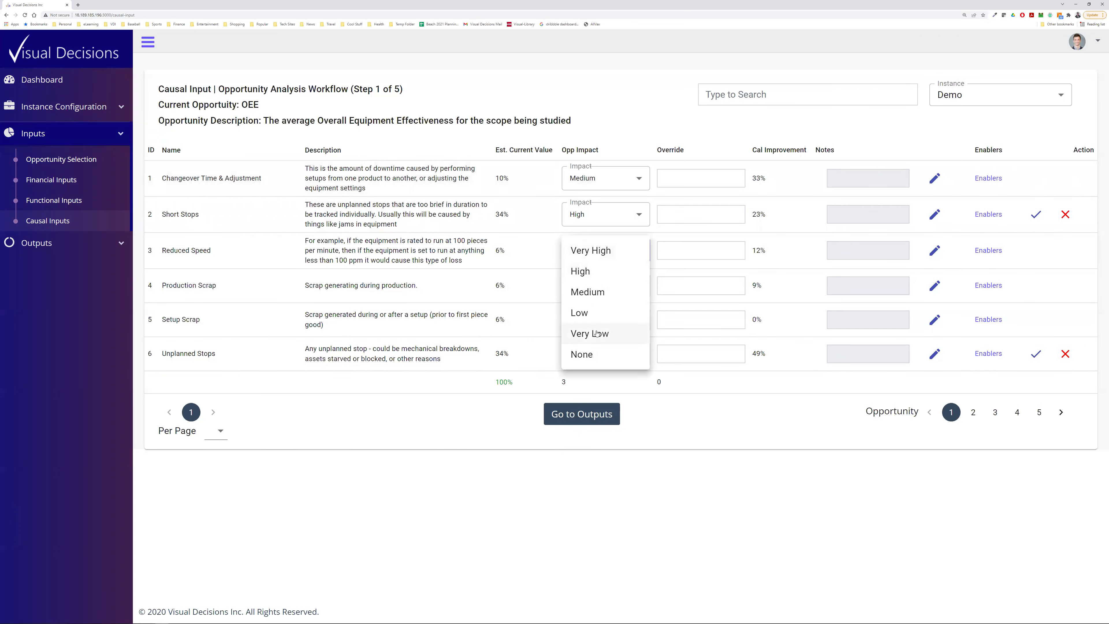
click(594, 334)
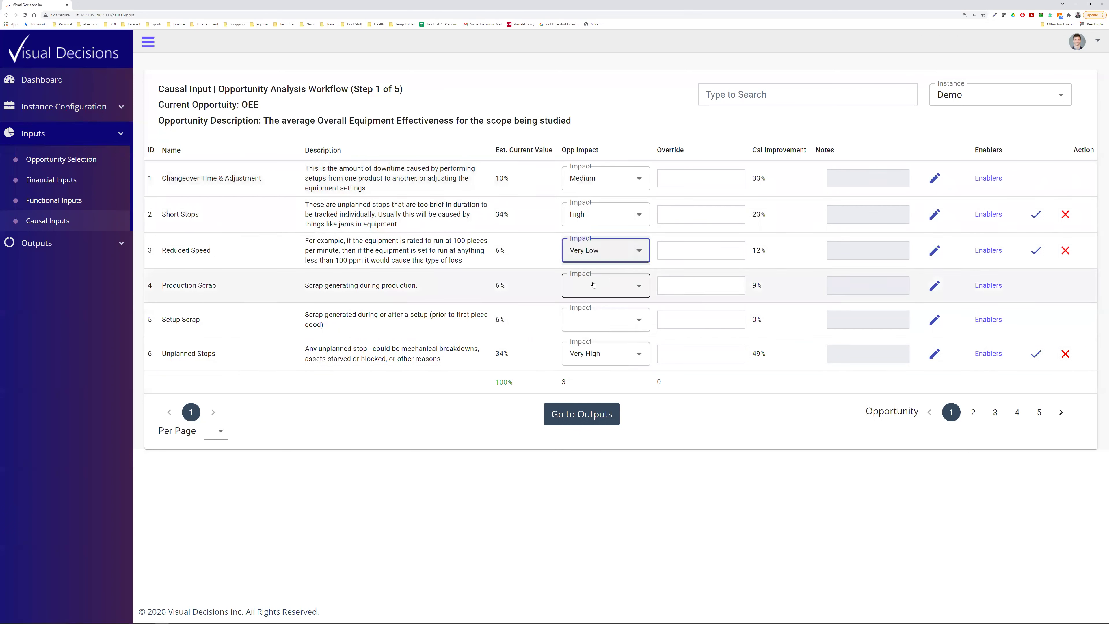
click(594, 284)
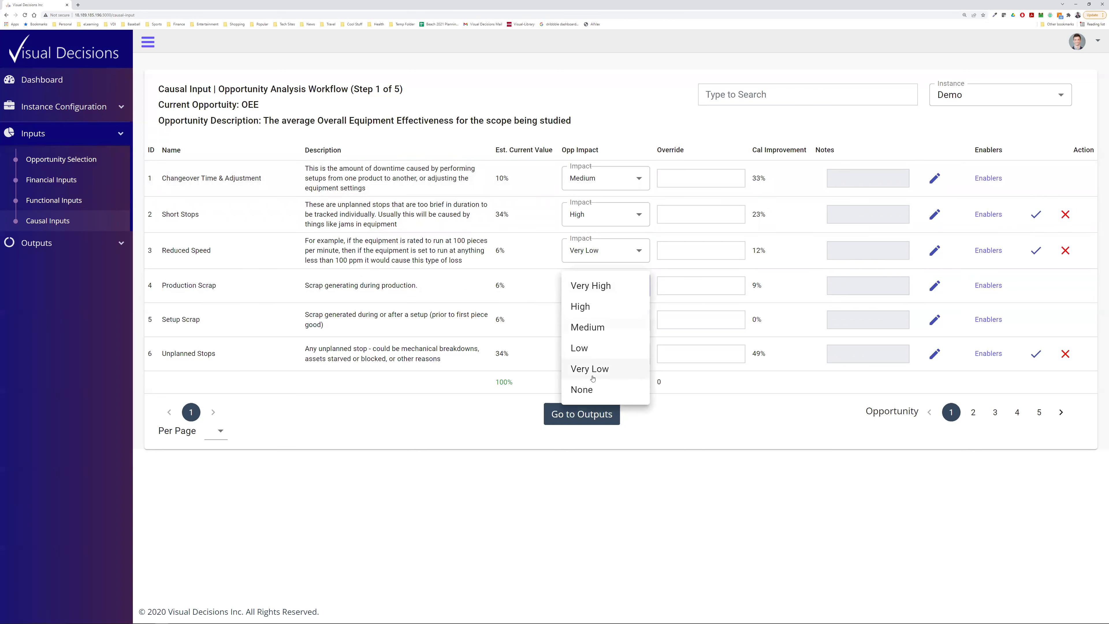
click(592, 349)
click(593, 318)
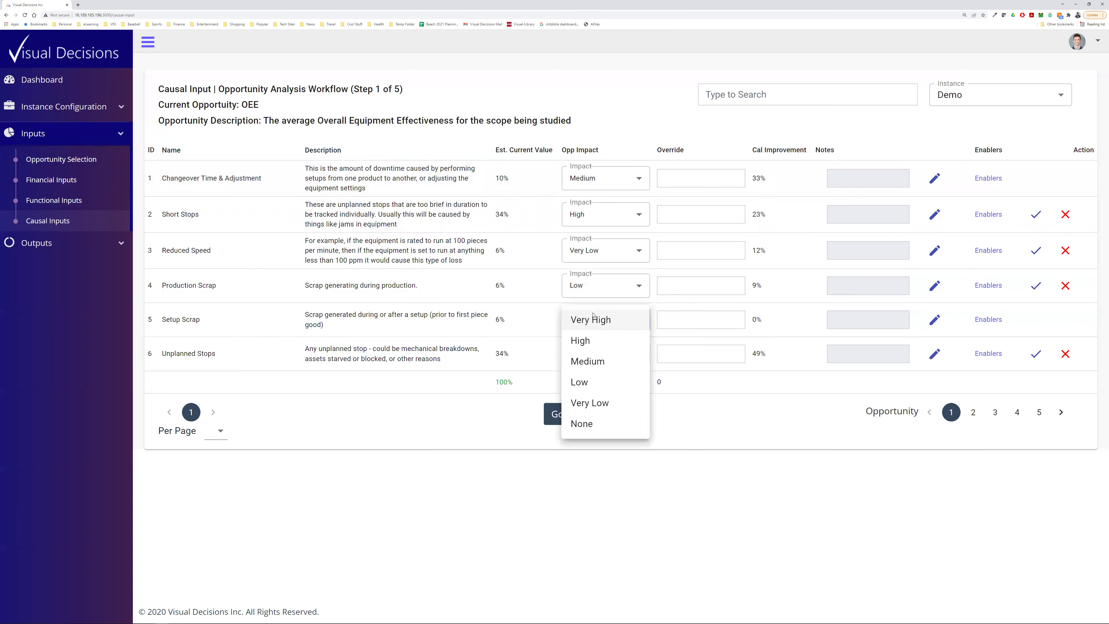
click(588, 393)
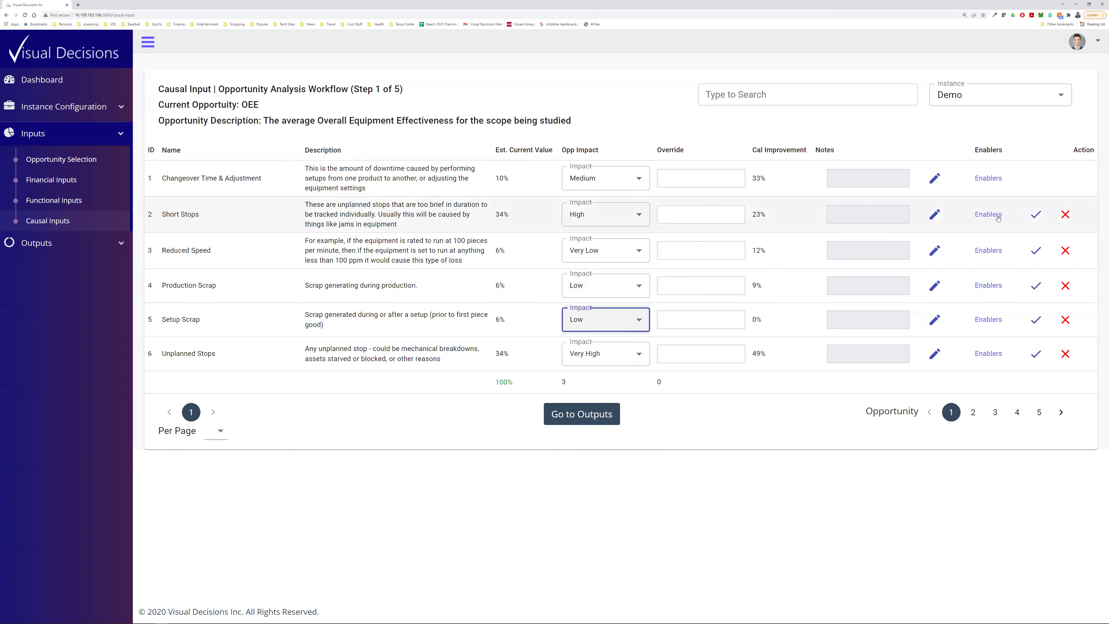
- Save the Short Stops row with its High impact, and set and save a Low impact for Reduced Speed
click(1036, 214)
click(1036, 251)
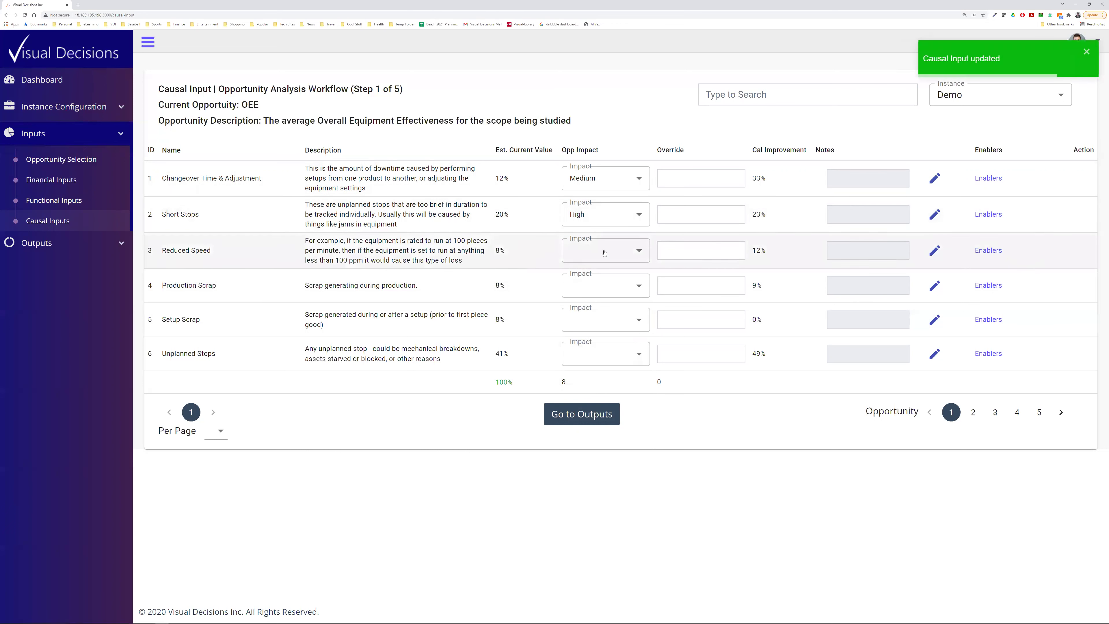
click(628, 251)
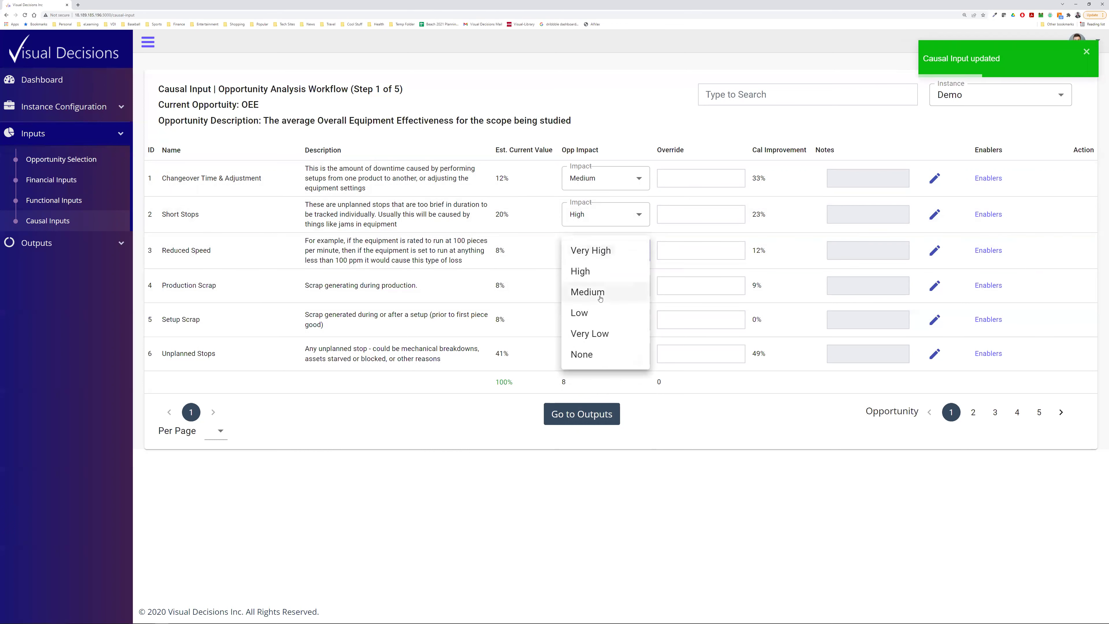
click(604, 314)
click(1036, 250)
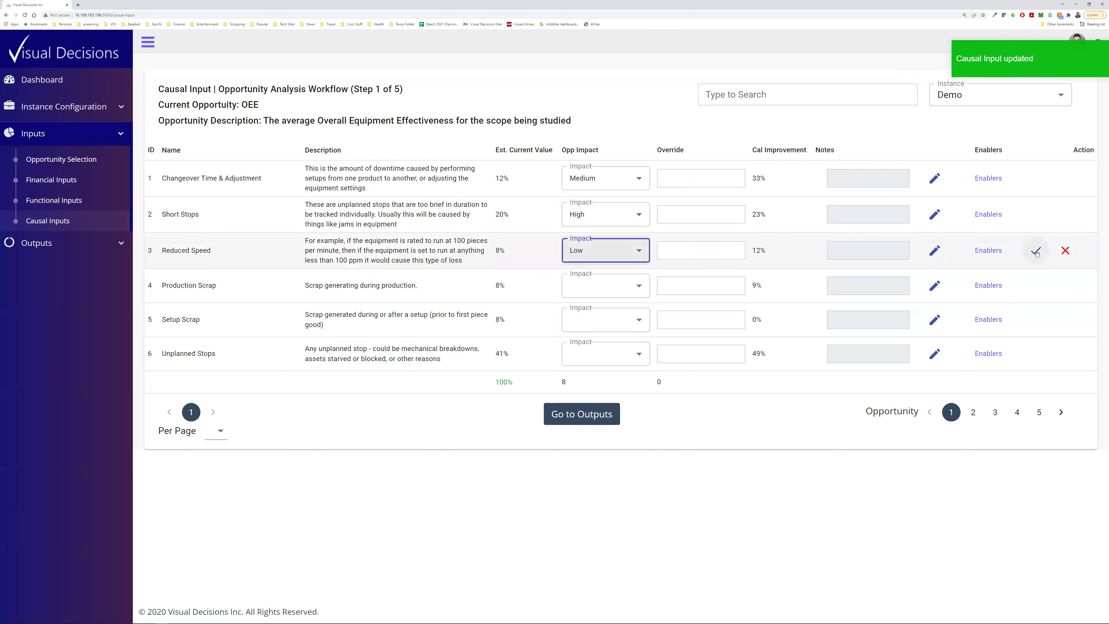
- Set the impact of Production Scrap and of Setup Scrap to Low, saving each row
click(618, 291)
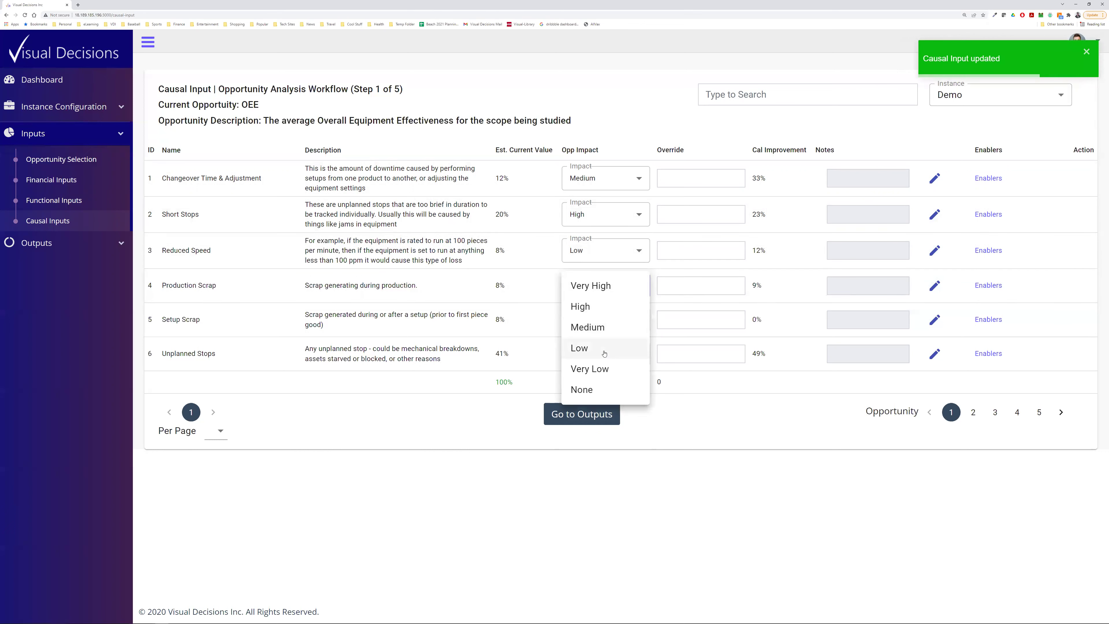
click(603, 353)
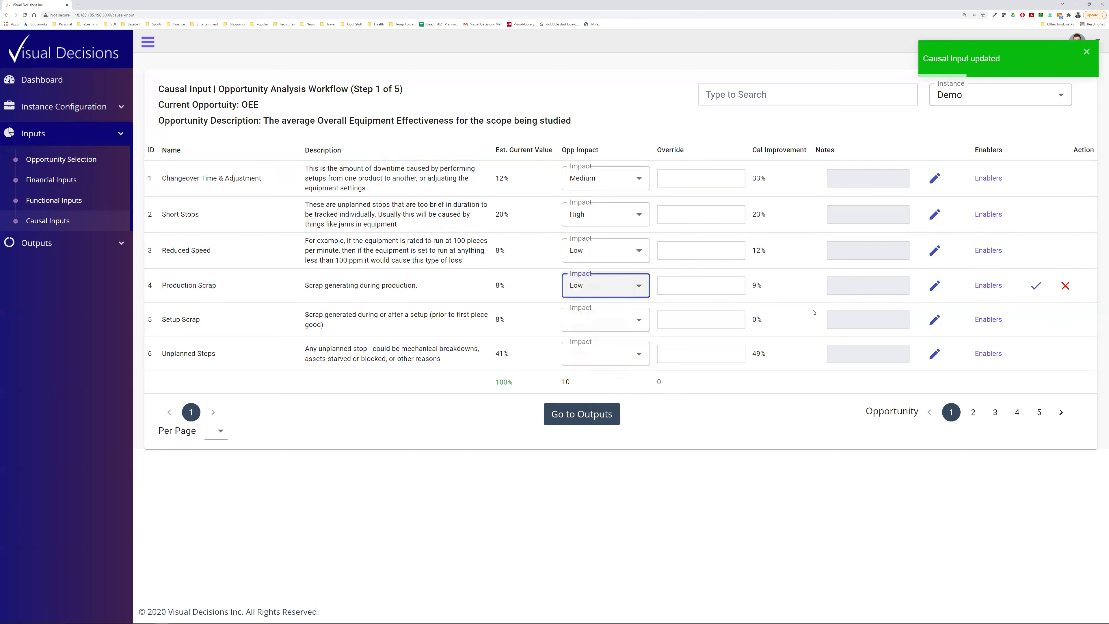
click(1037, 285)
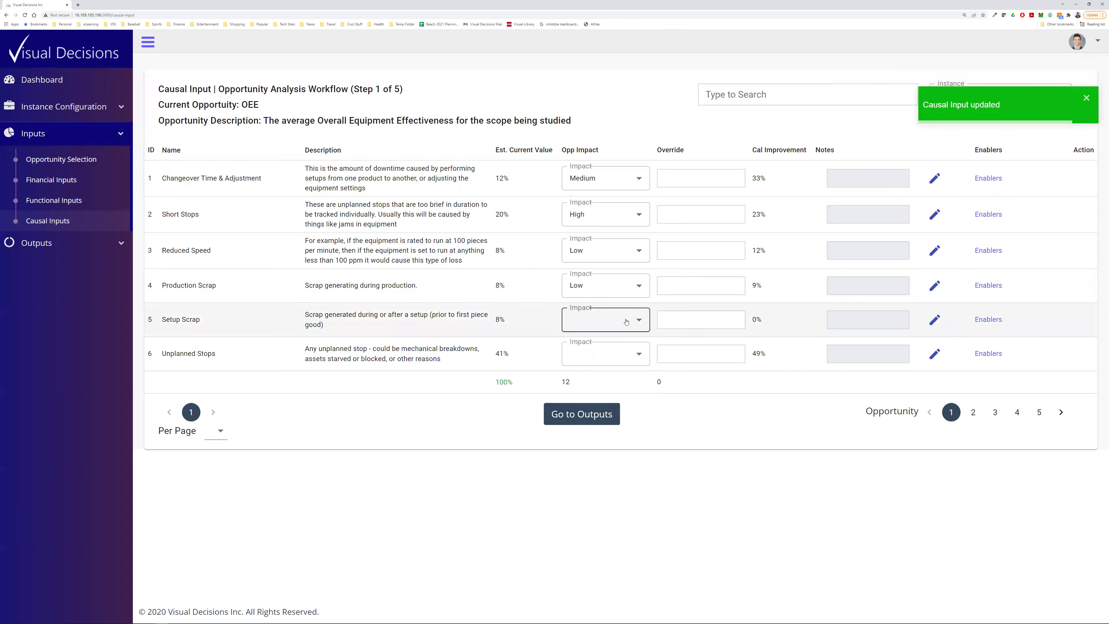
click(616, 320)
click(613, 384)
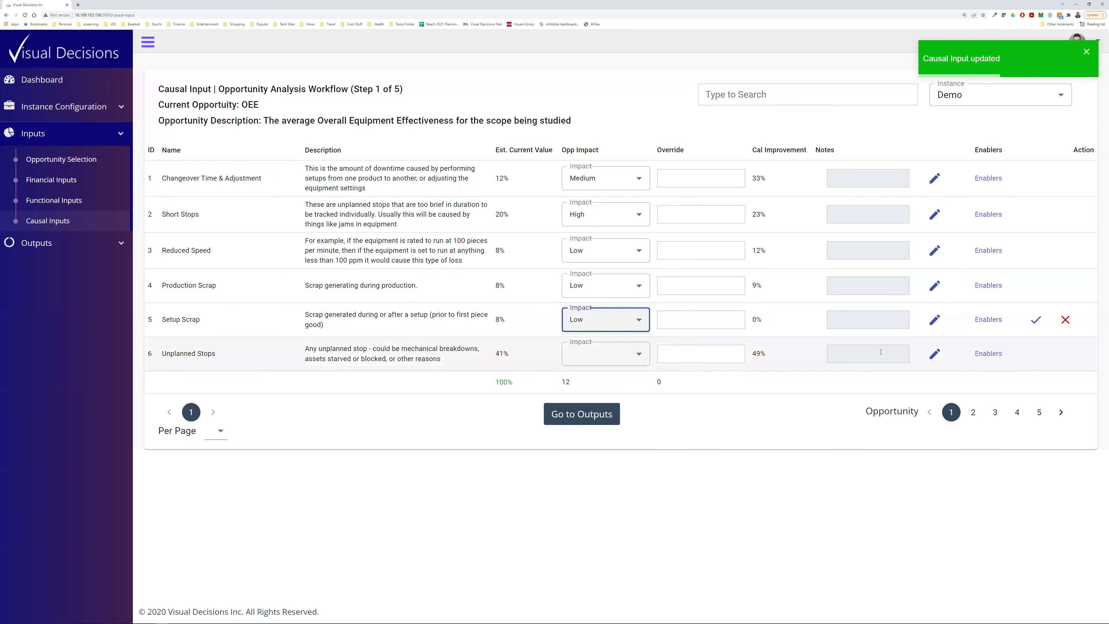
click(1034, 320)
- Set the impact of Reduced Speed to Medium and of Unplanned Stops to Very High, saving each row
click(605, 251)
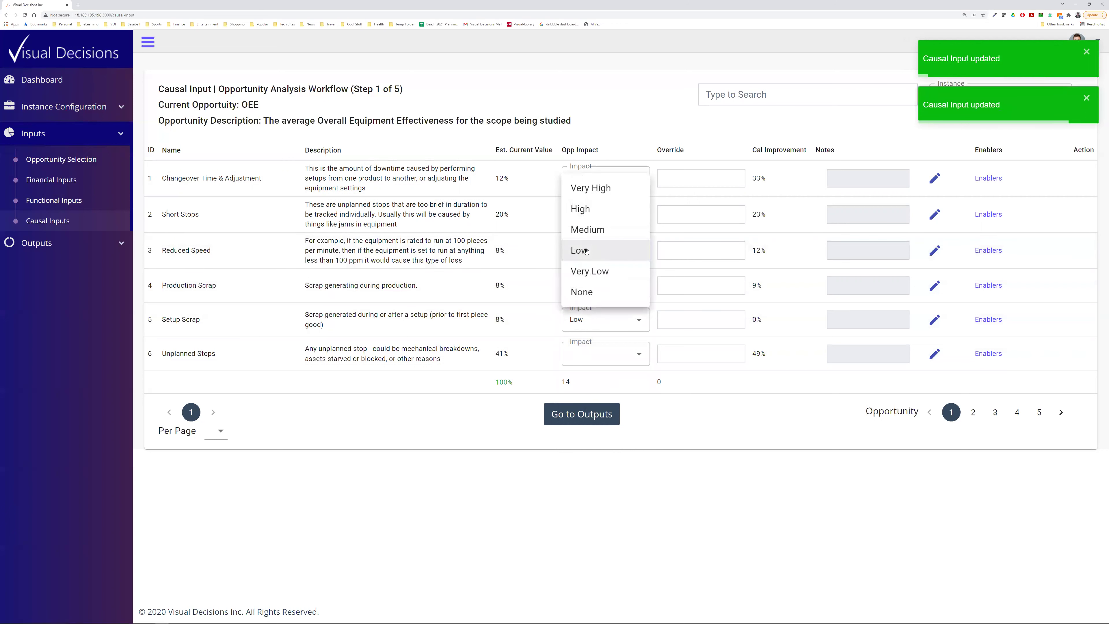
click(598, 230)
click(1036, 251)
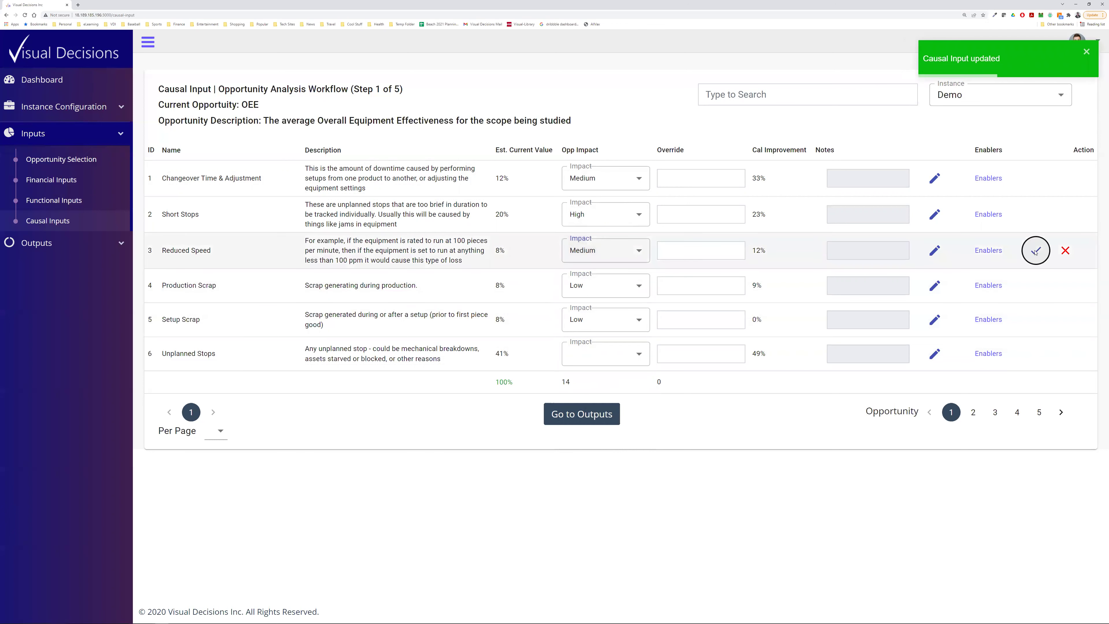
click(619, 361)
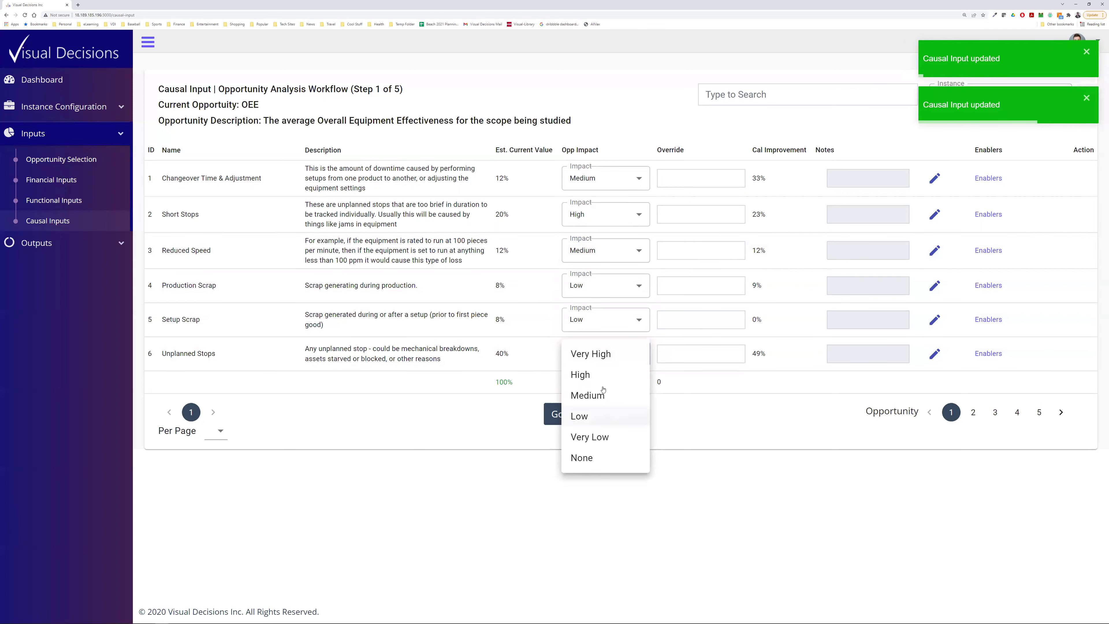
click(614, 354)
click(1036, 354)
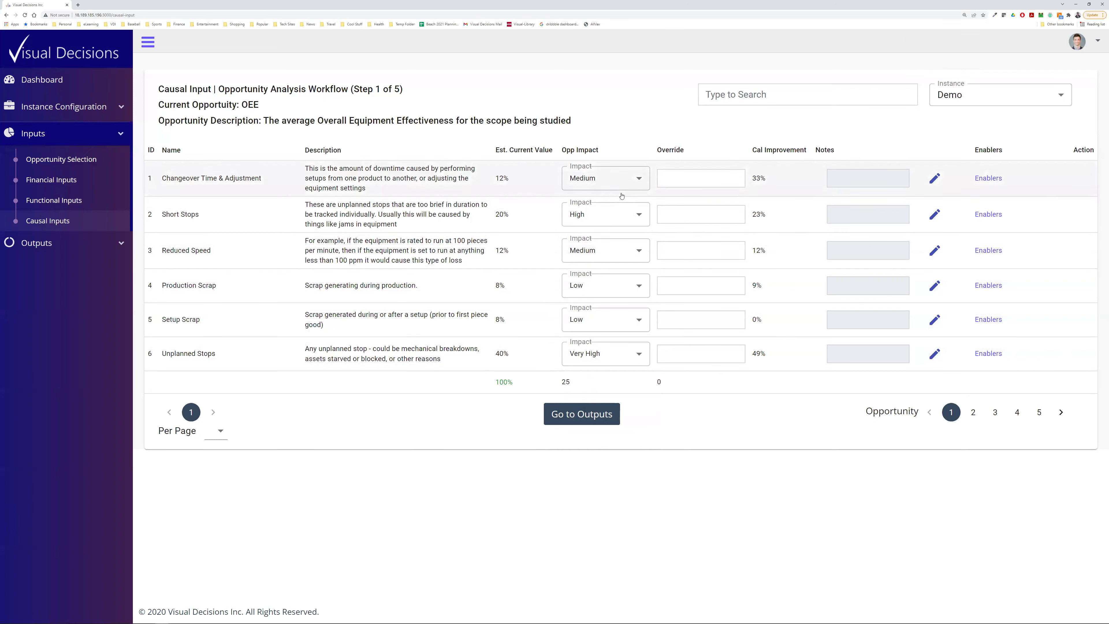
- Keep the Changeover Time & Adjustment impact at Medium, and set and save a Very High impact for Short Stops
click(603, 175)
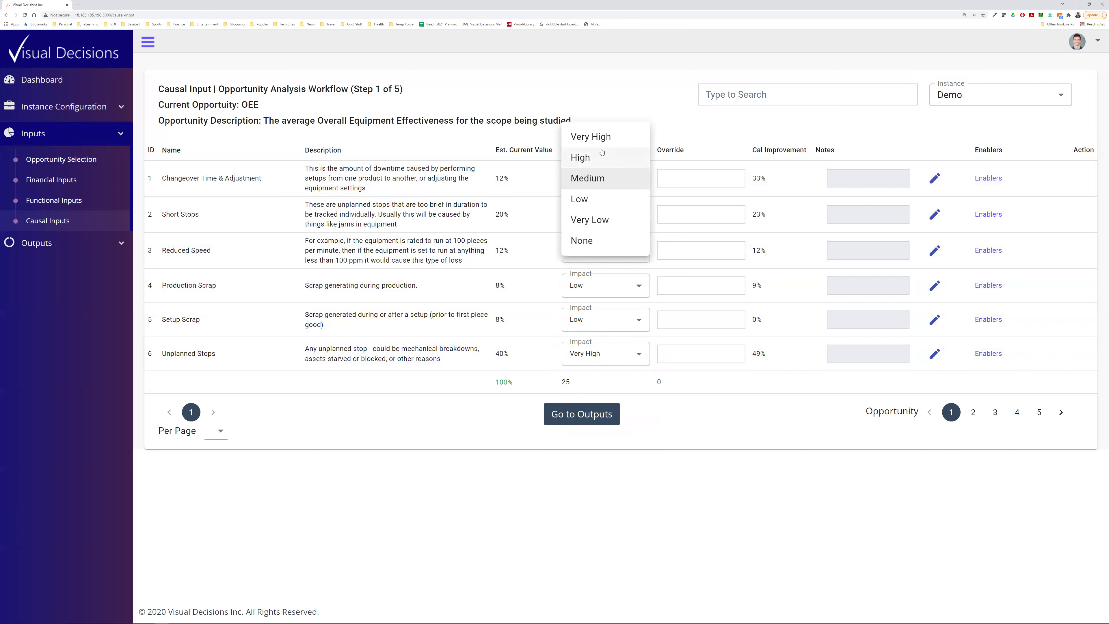
click(600, 177)
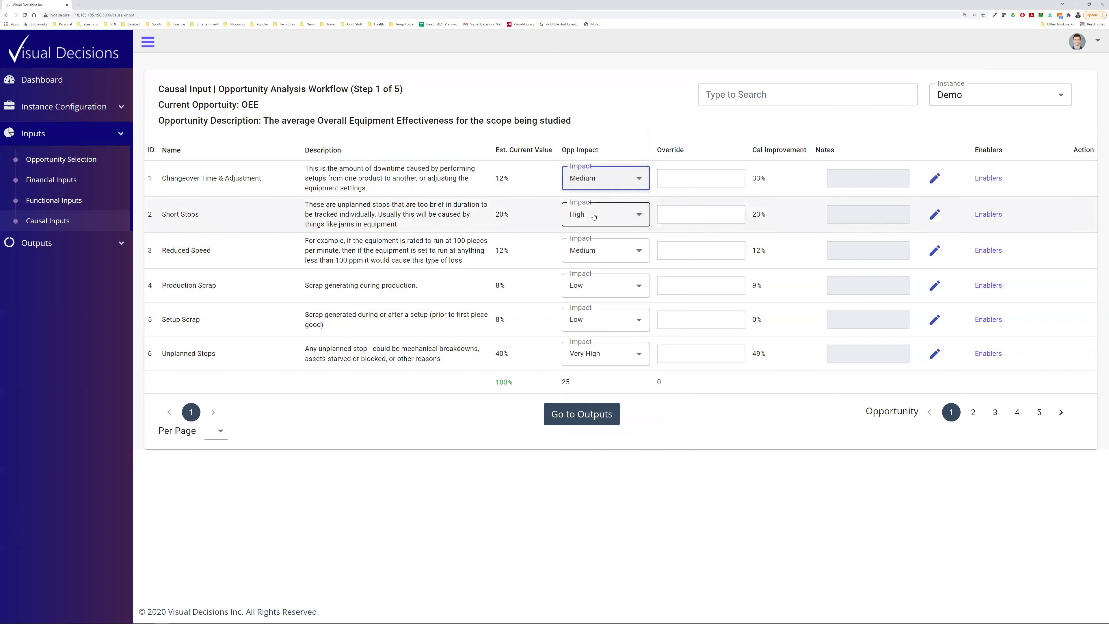
click(594, 216)
click(572, 194)
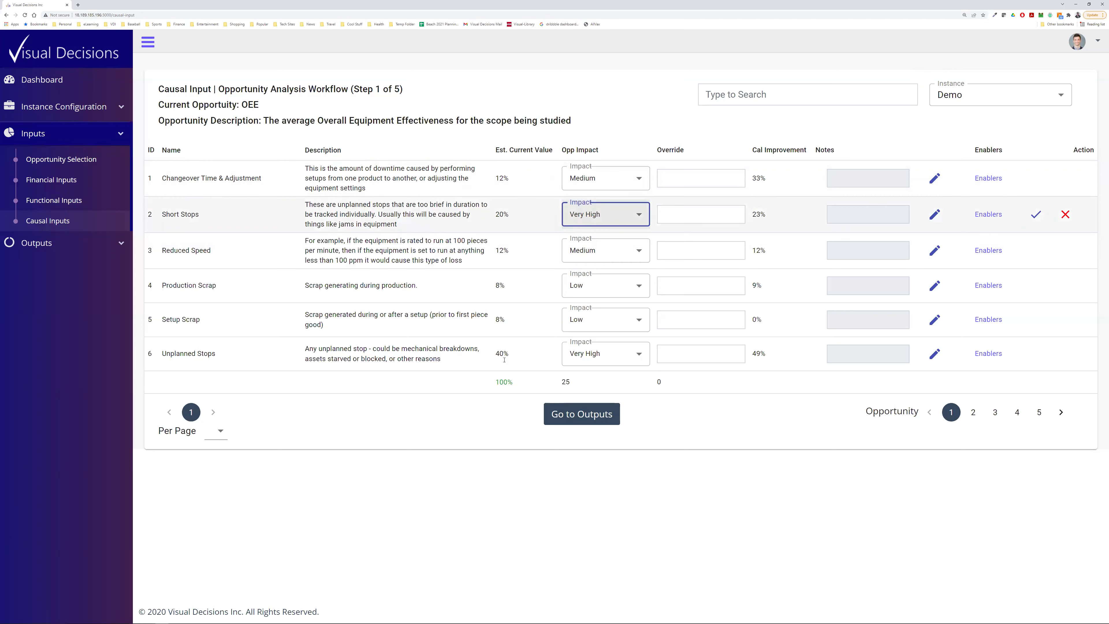
click(1034, 216)
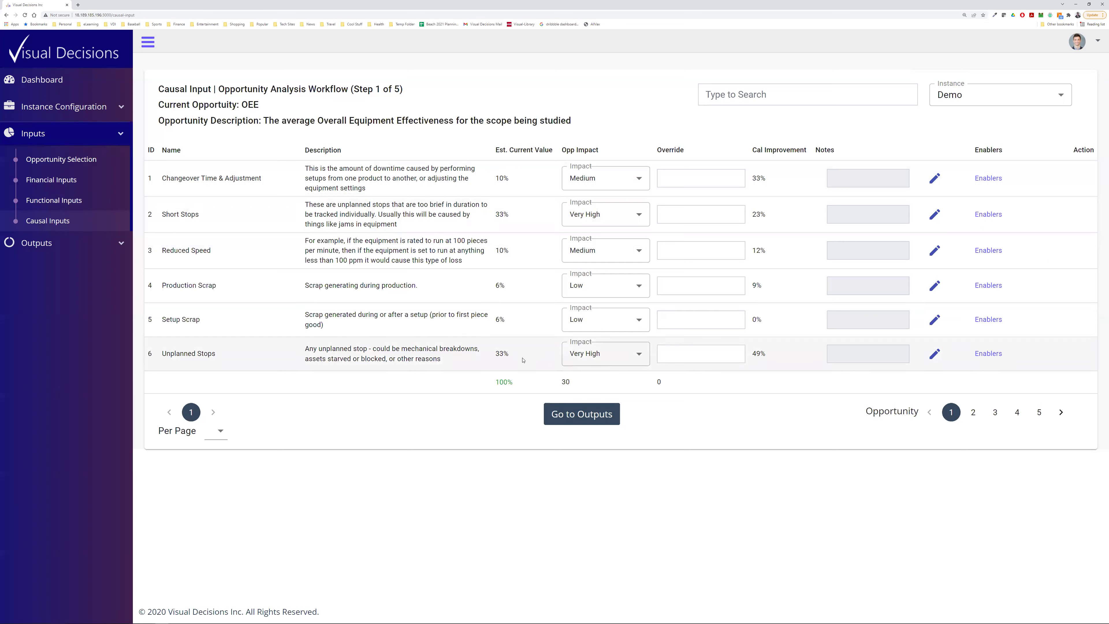
- Try to open the enablers for Unplanned Stops, and go back to the causal inputs page
click(987, 354)
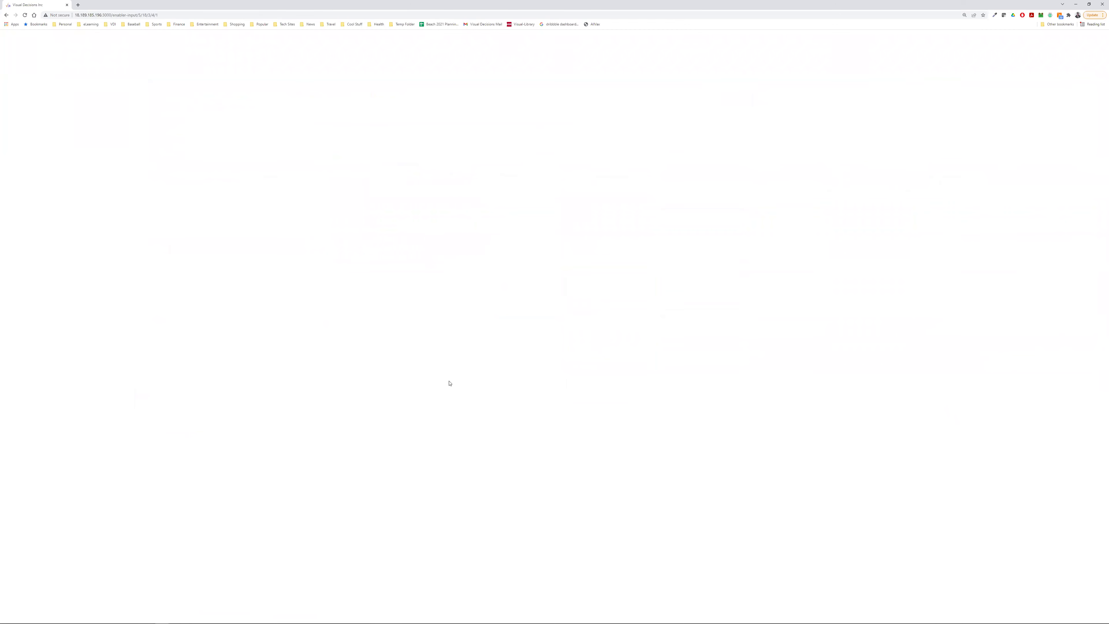
double_click(543, 6)
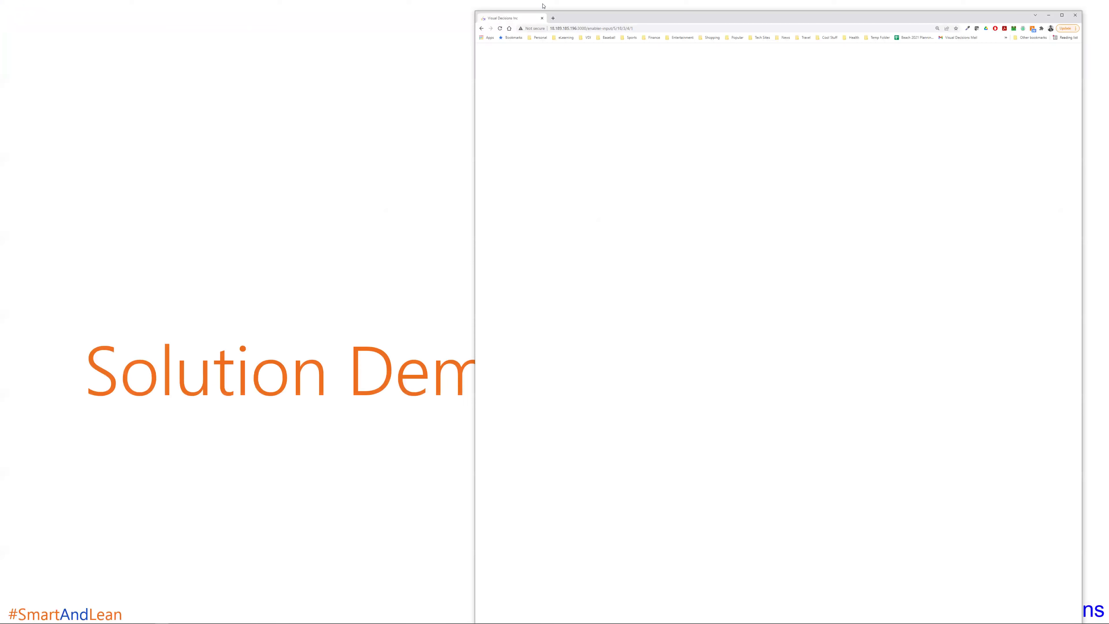
click(482, 28)
double_click(638, 16)
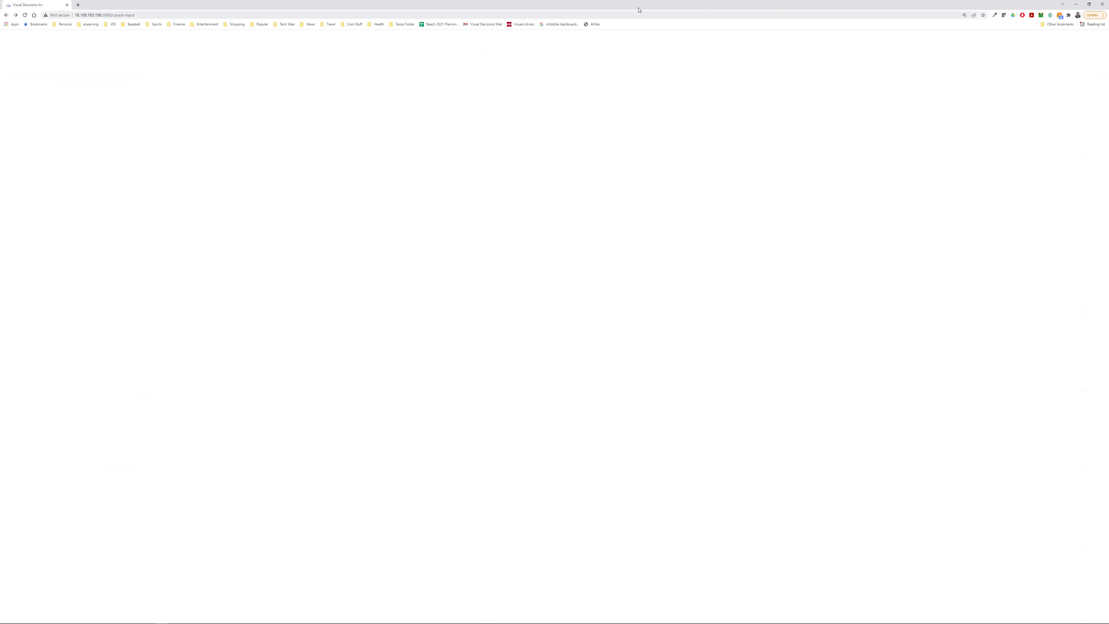
- Open the enablers of the Changeover Time & Adjustment cause and review their impact, timeline, level and success settings
click(15, 15)
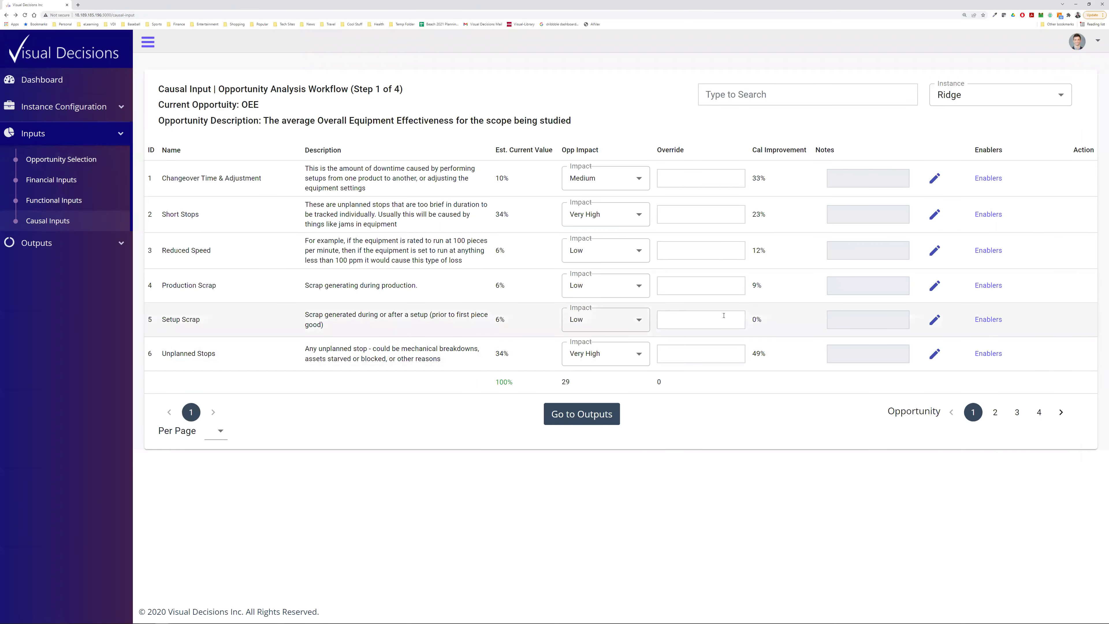
click(988, 178)
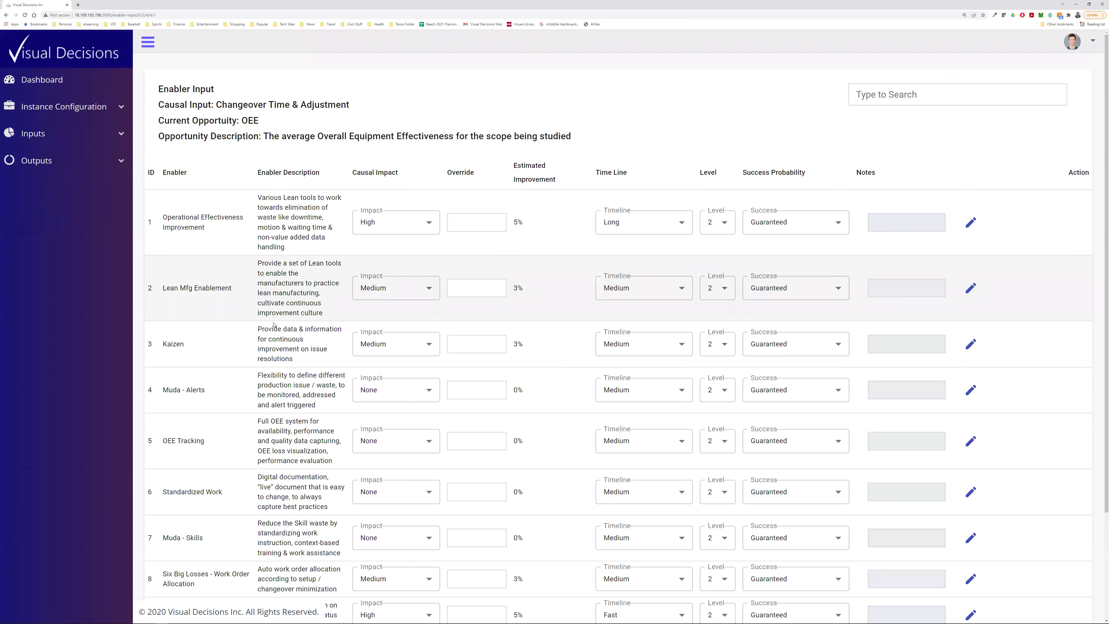
scroll(274, 324, down, 1)
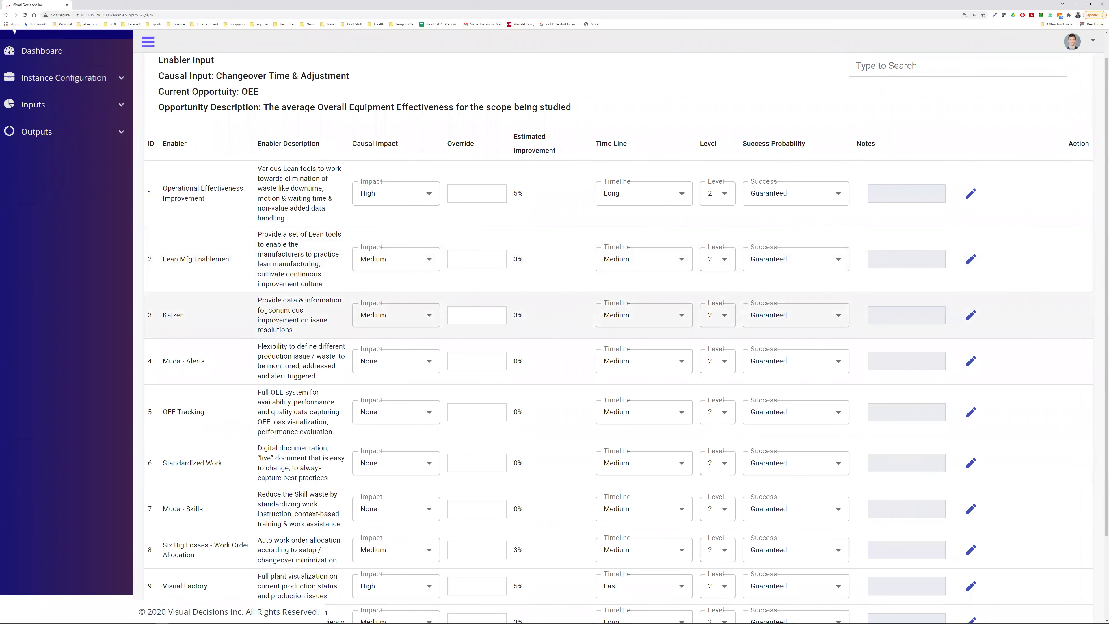
scroll(255, 332, down, 2)
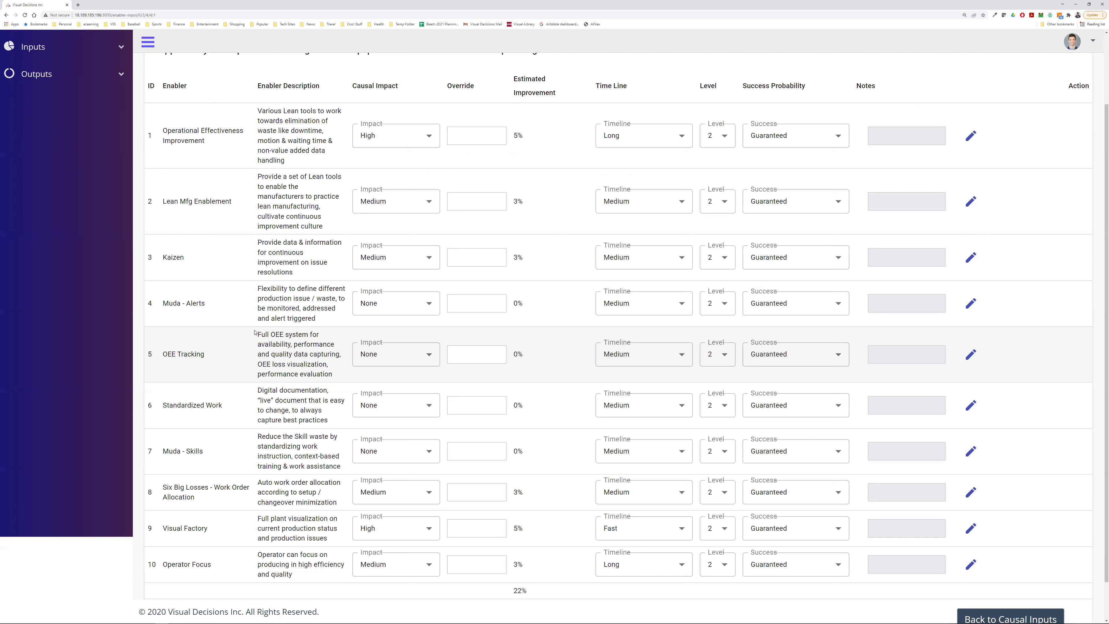
scroll(254, 333, up, 1)
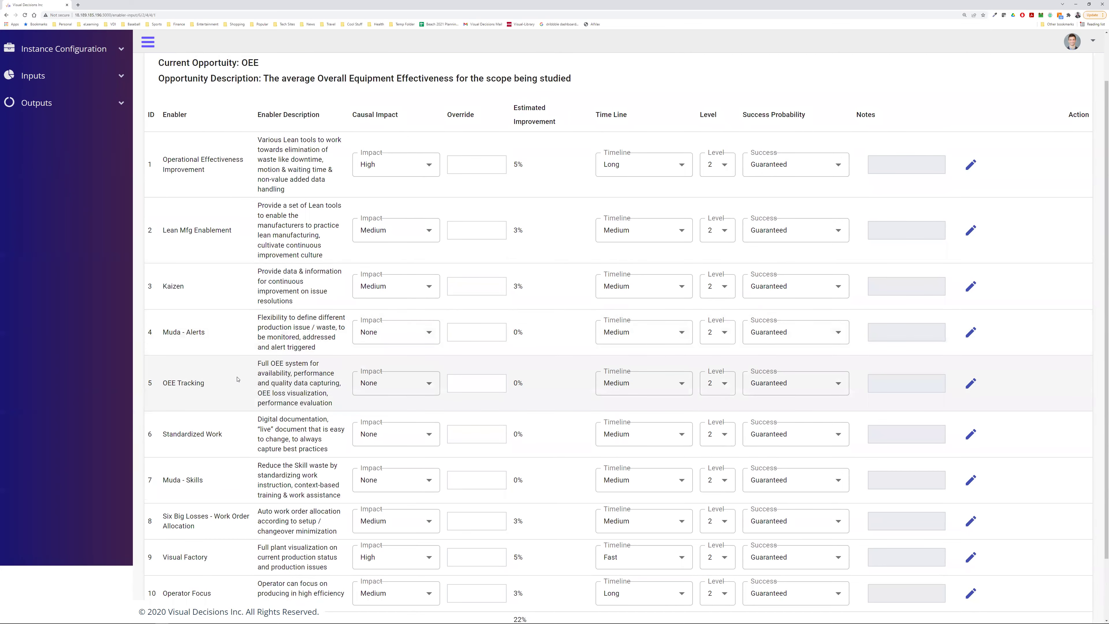
scroll(237, 379, up, 1)
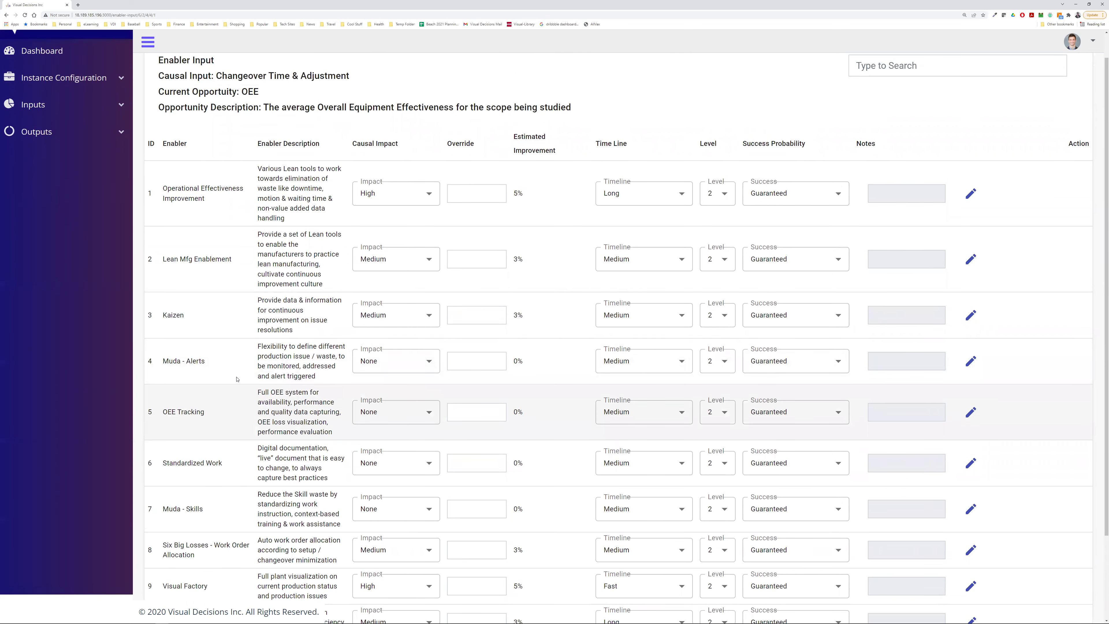
scroll(237, 379, down, 1)
scroll(237, 380, up, 1)
scroll(235, 379, down, 1)
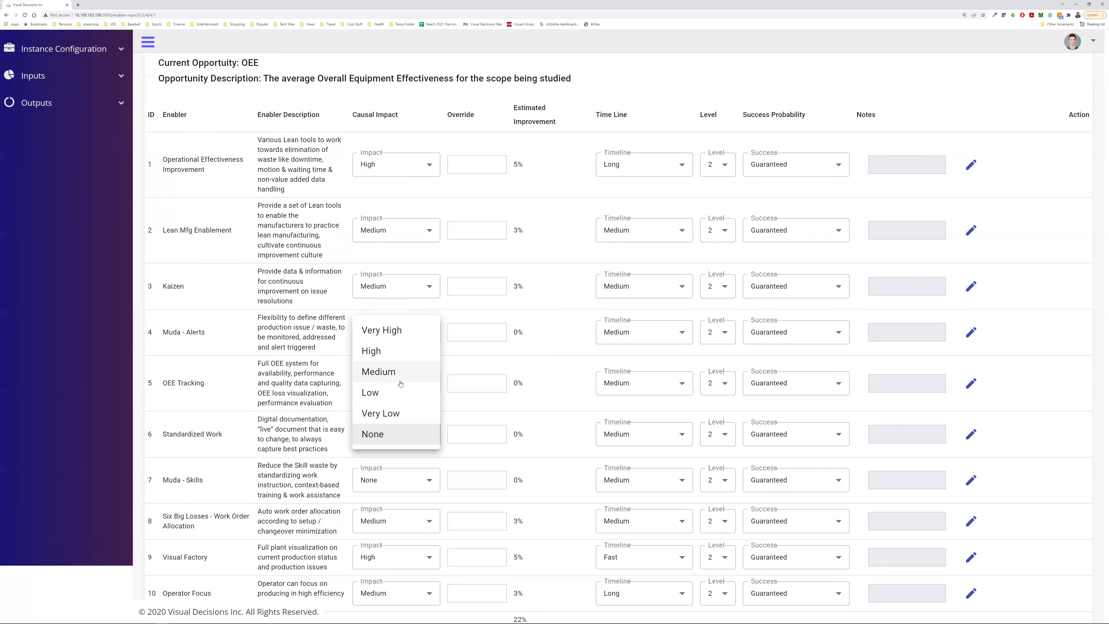
- Set the Standardized Work enabler's causal impact to High, try a Long timeline, and set the timeline back to Medium
click(399, 353)
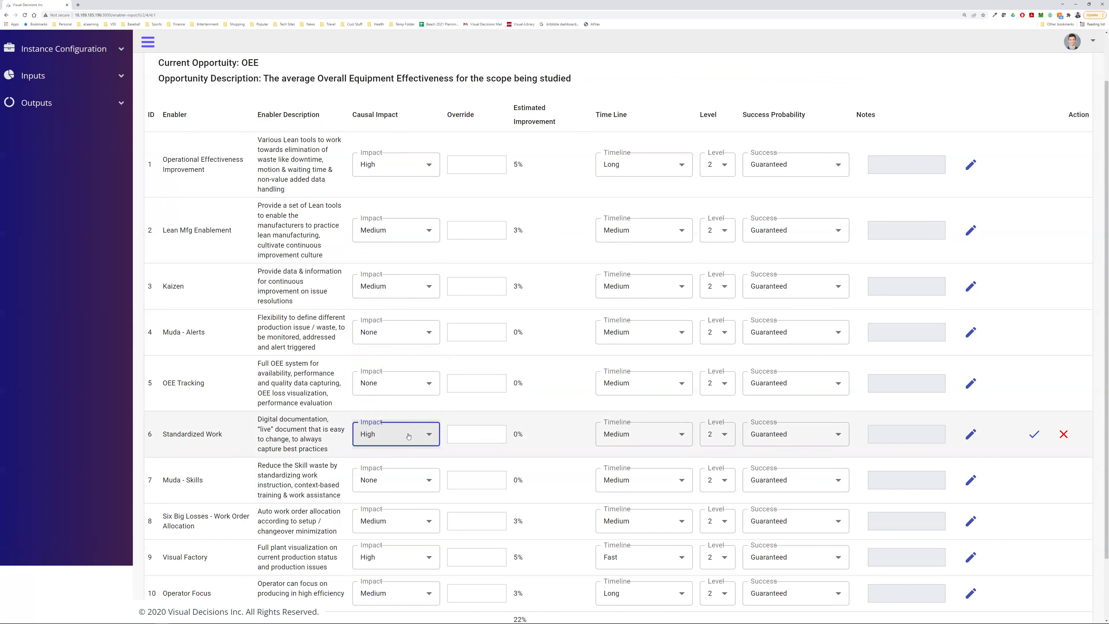
click(607, 442)
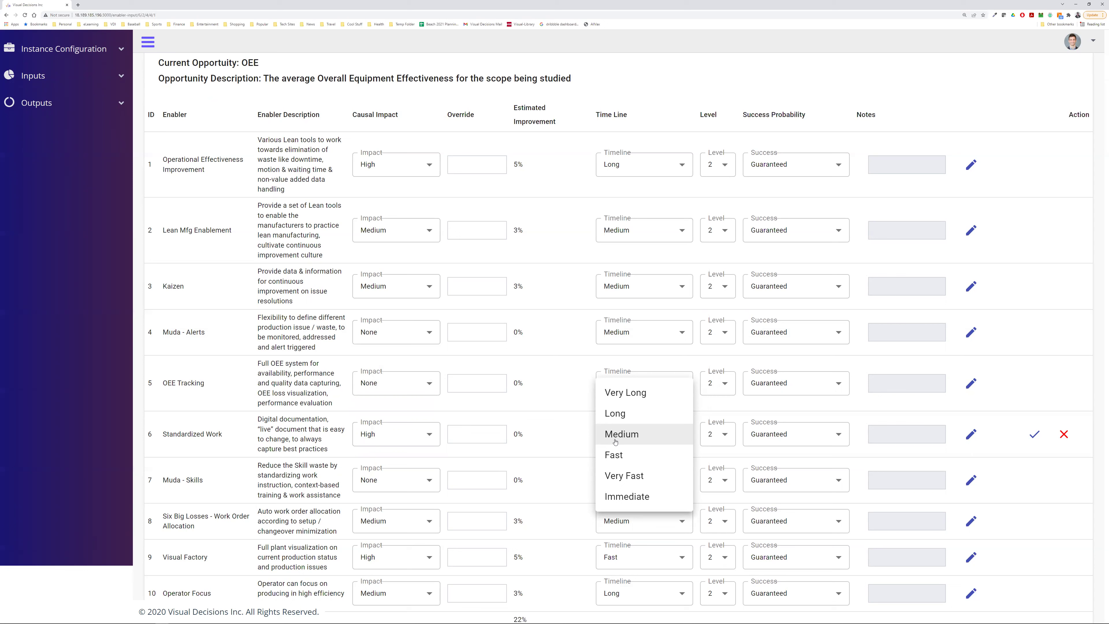
click(629, 414)
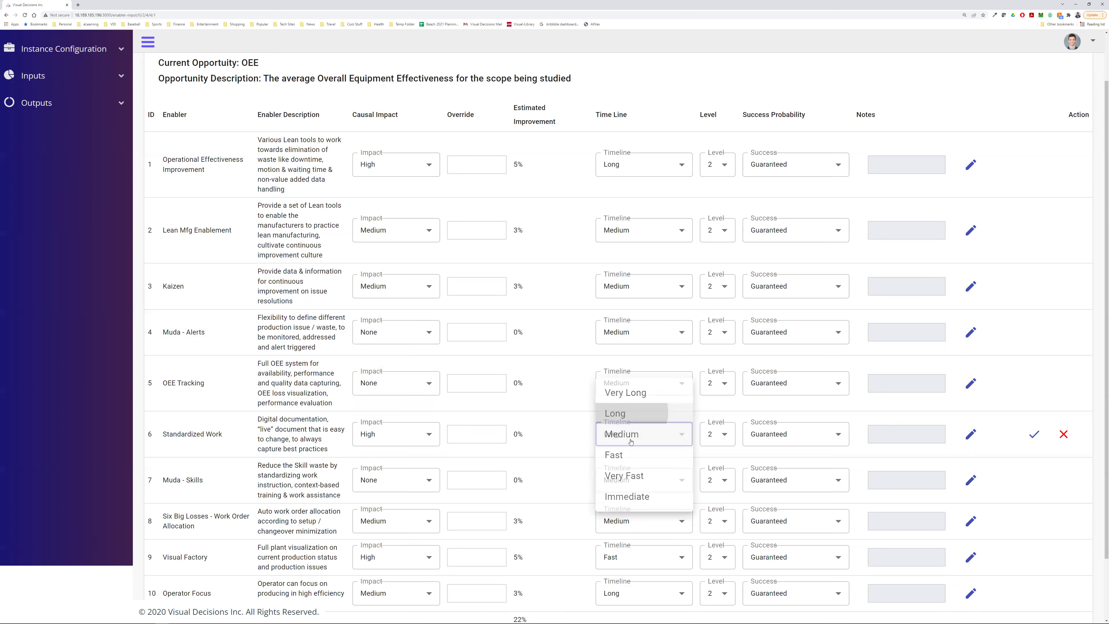
click(628, 453)
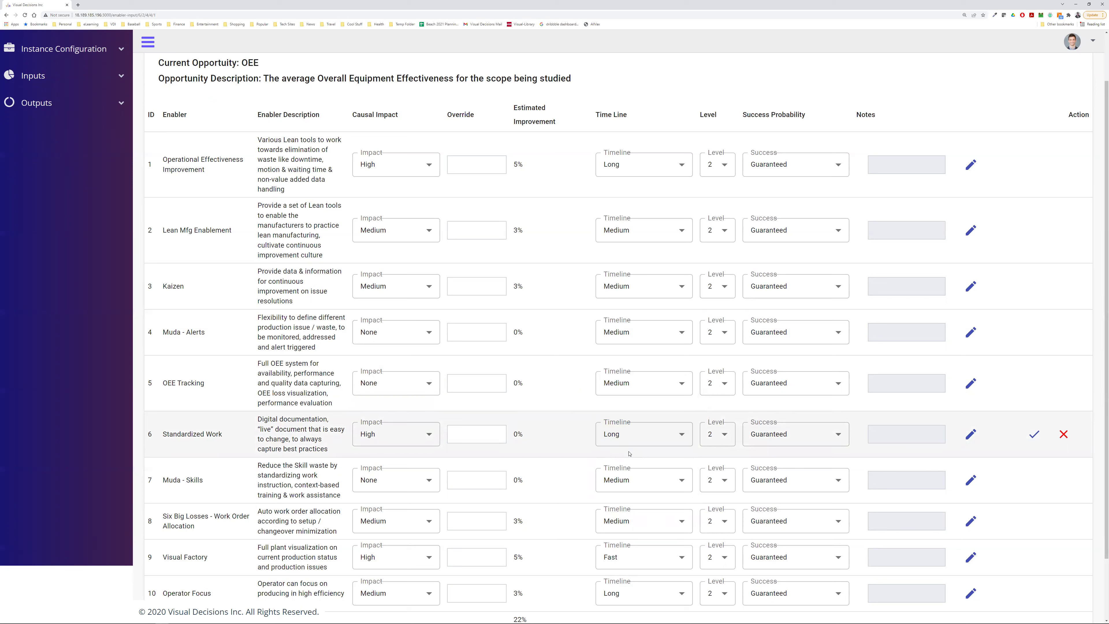
click(629, 444)
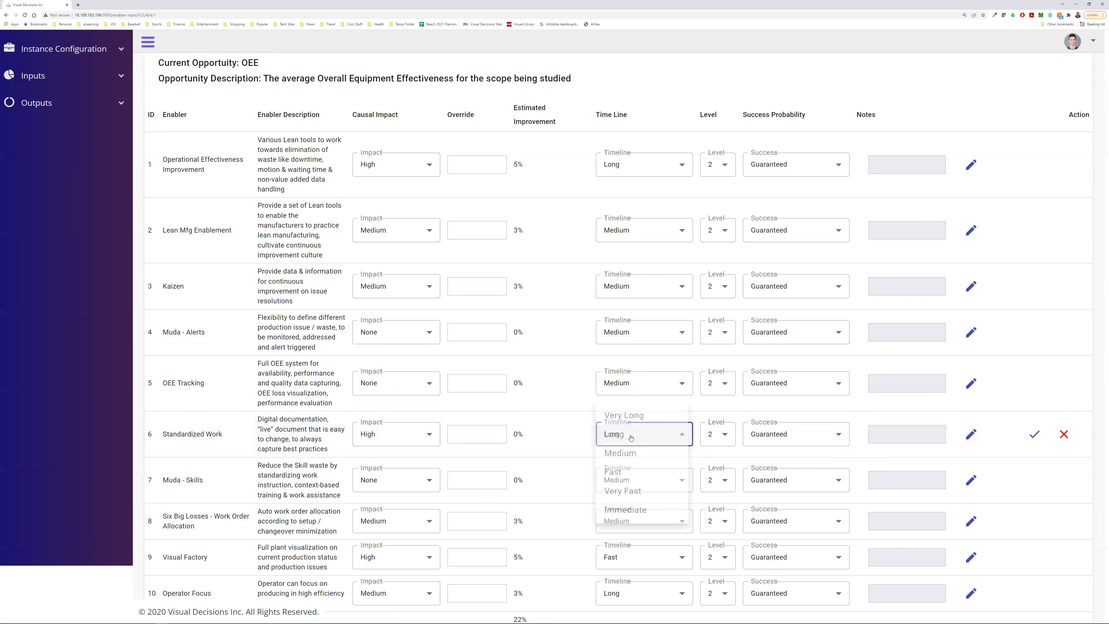
click(631, 457)
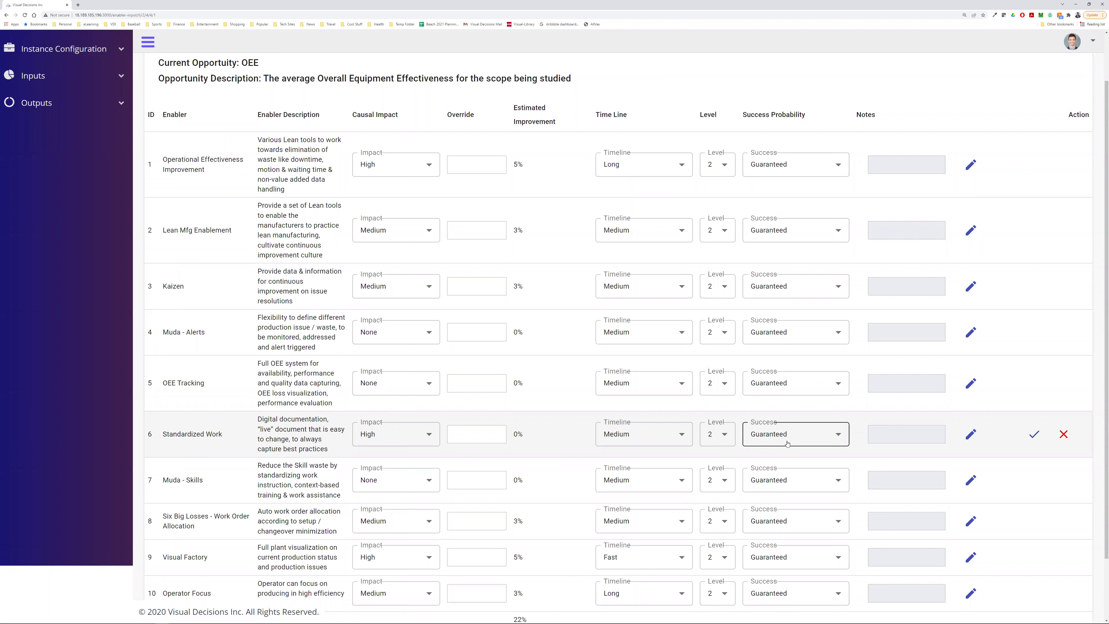
- Keep the Standardized Work enabler's success probability at Guaranteed and save the row
click(803, 436)
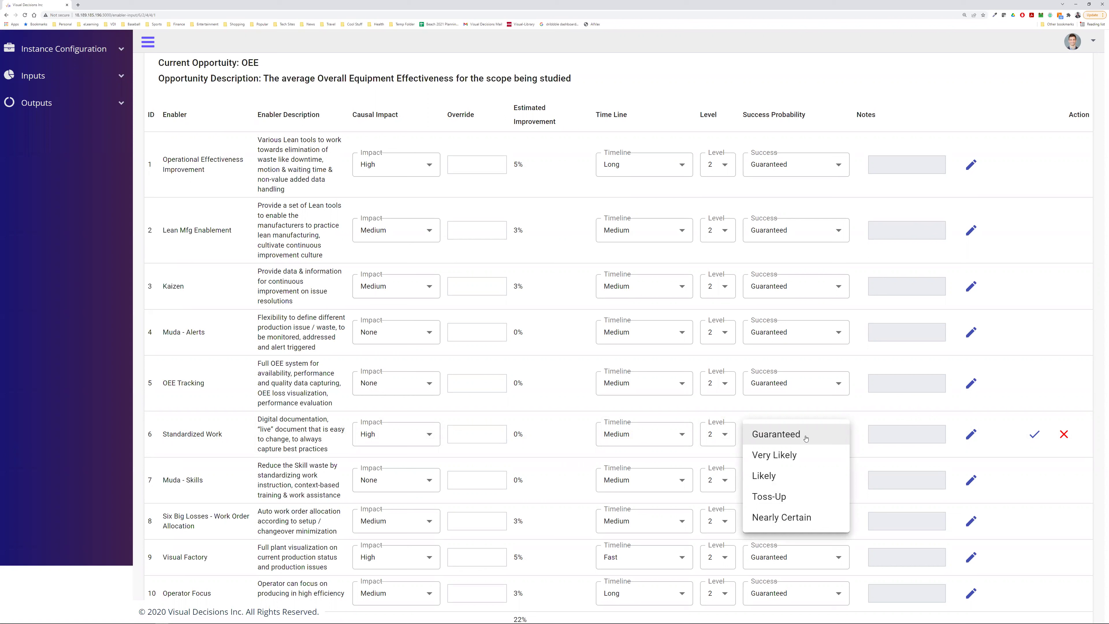
click(859, 432)
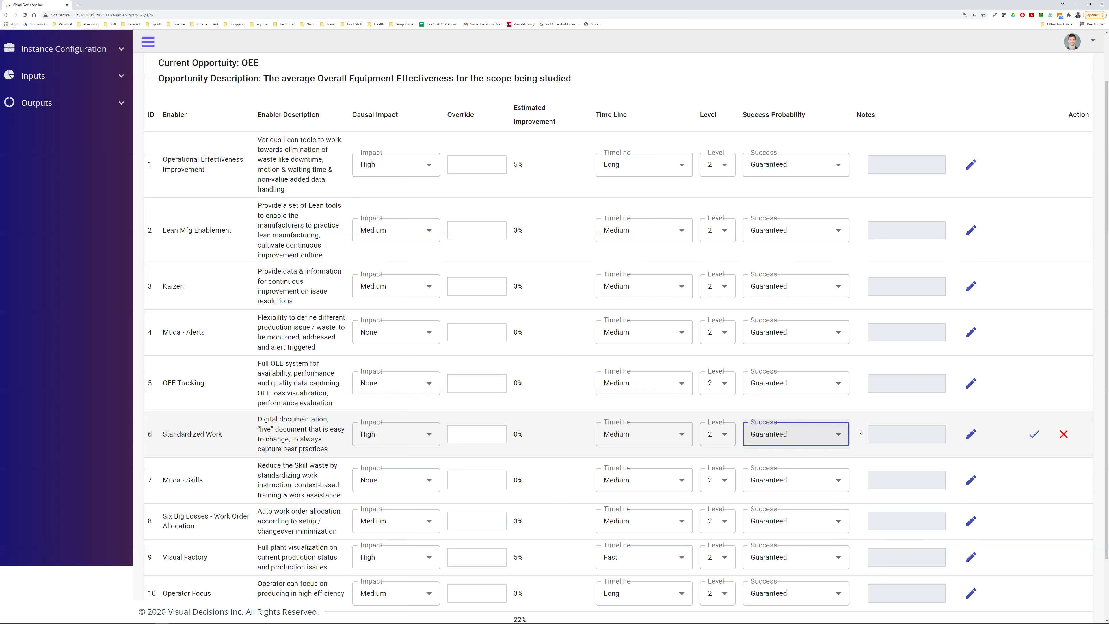
click(1034, 433)
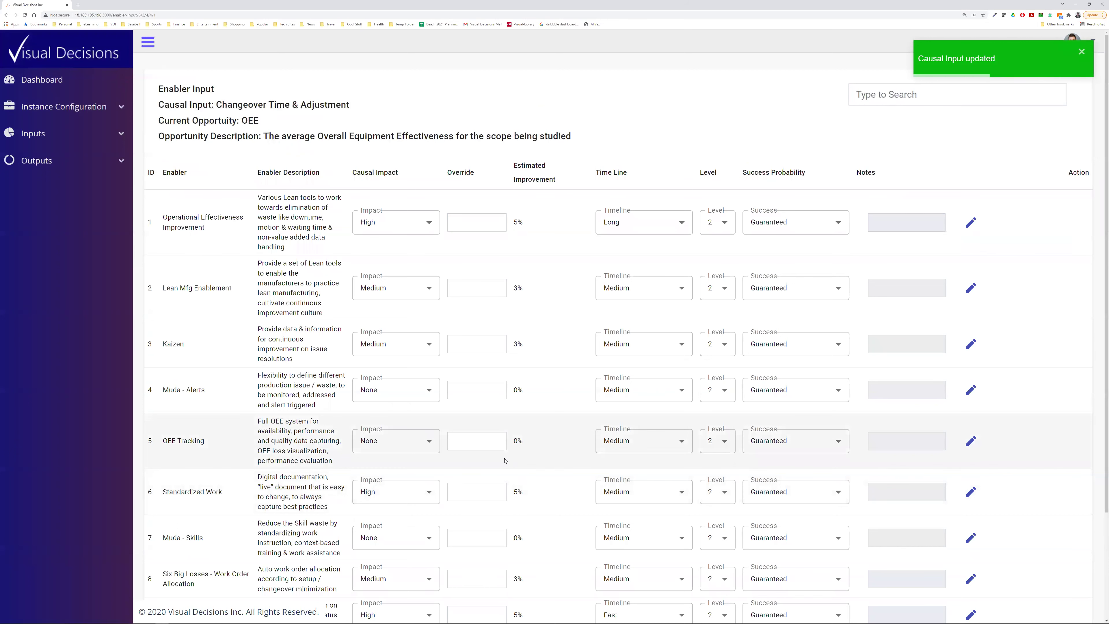
- Check the estimated improvements in the Changeover Time & Adjustment enabler list and return to the causal inputs
scroll(520, 456, down, 1)
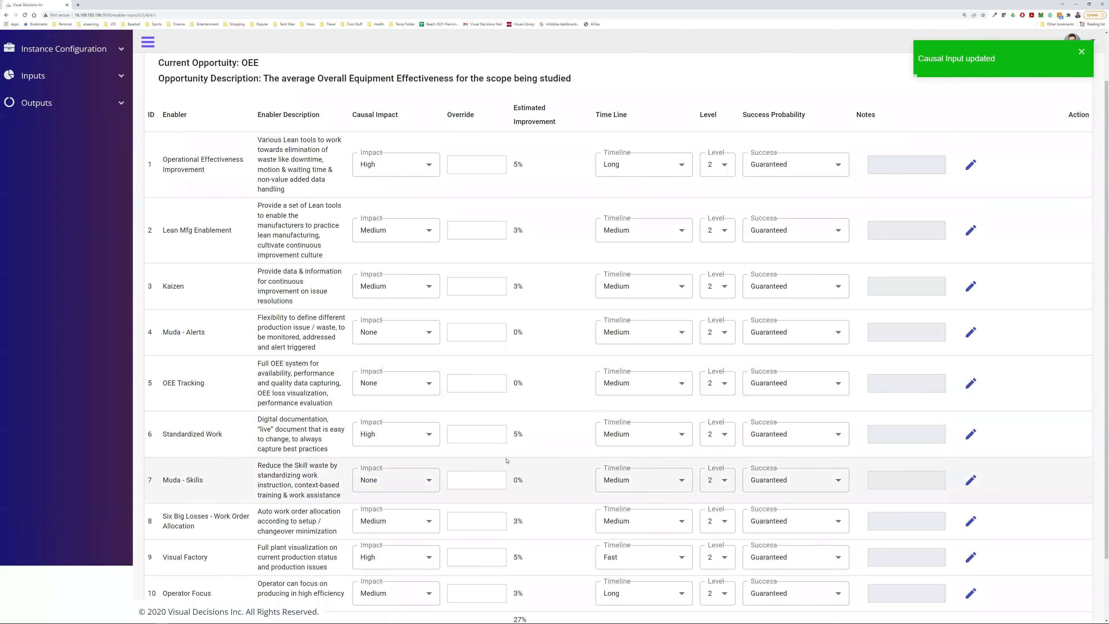
scroll(507, 459, down, 1)
scroll(506, 458, down, 1)
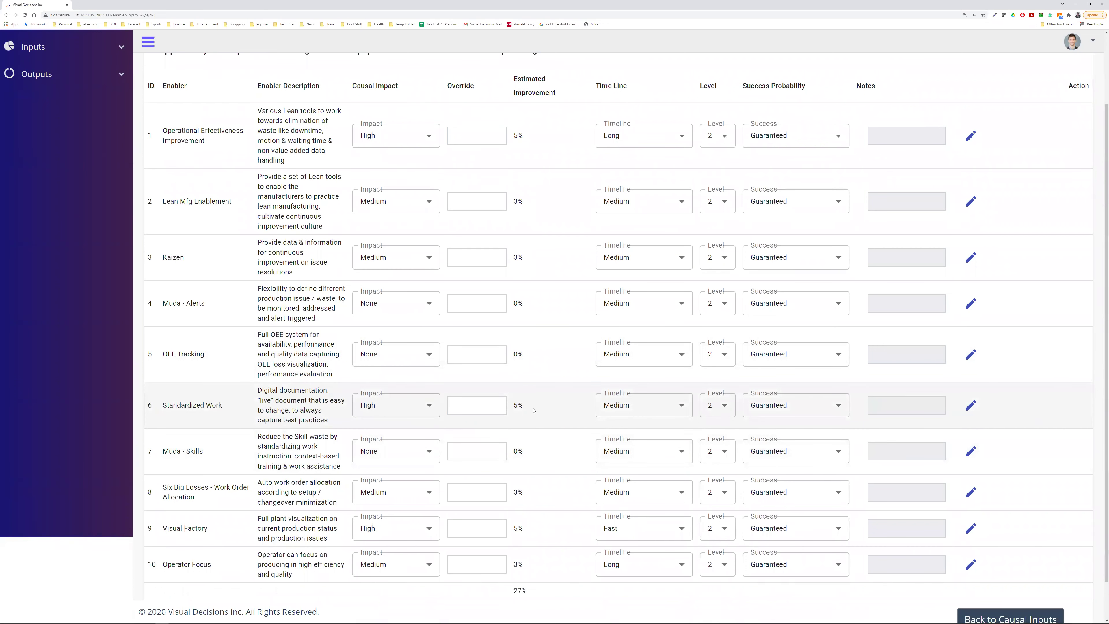
scroll(515, 403, up, 3)
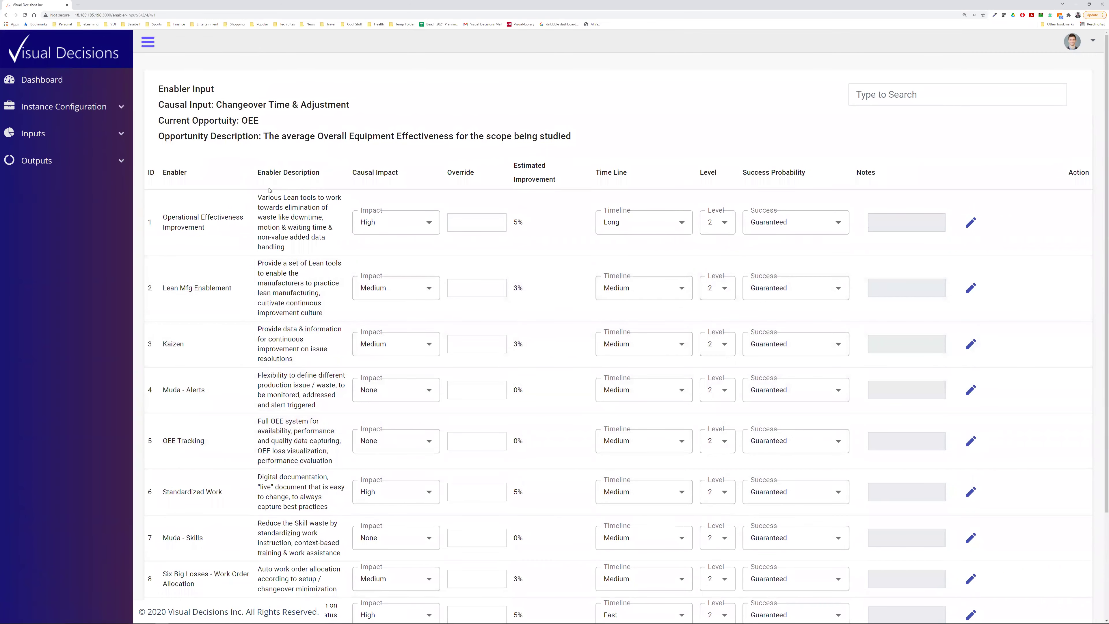
scroll(437, 366, down, 1)
scroll(437, 366, down, 3)
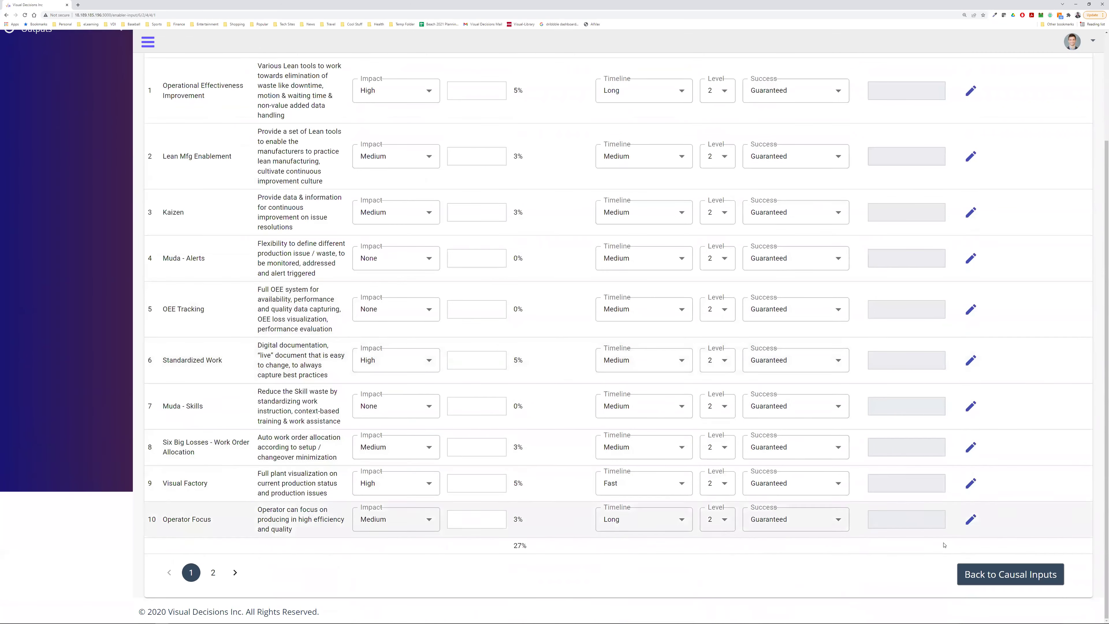
click(1007, 573)
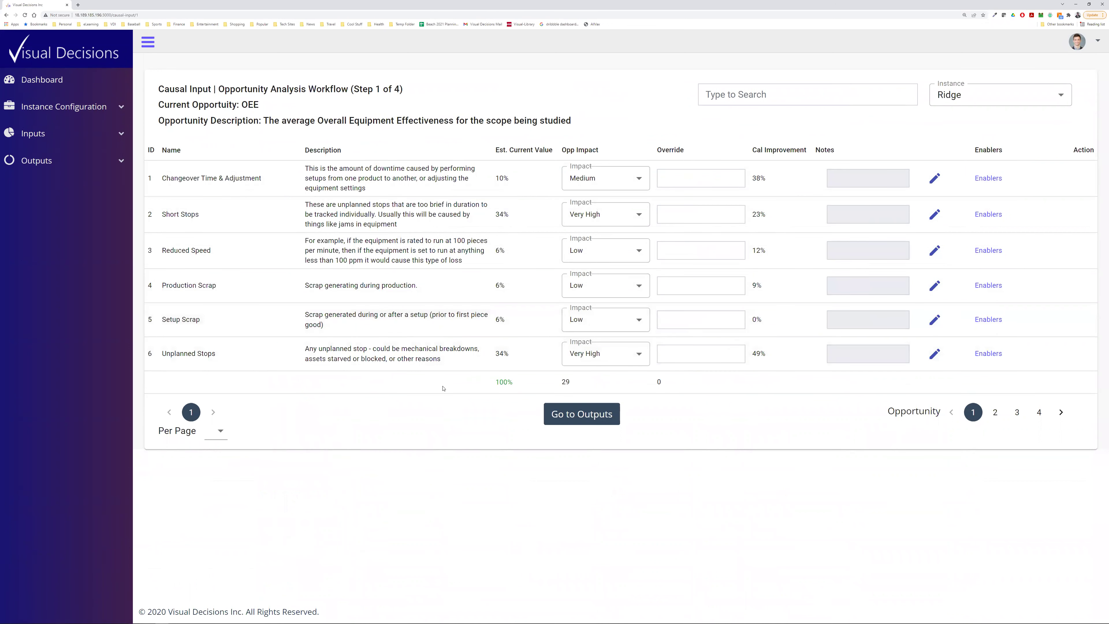
- Go through the causal inputs of the Overtime, Quality and Finished Goods Inventory opportunities
click(994, 413)
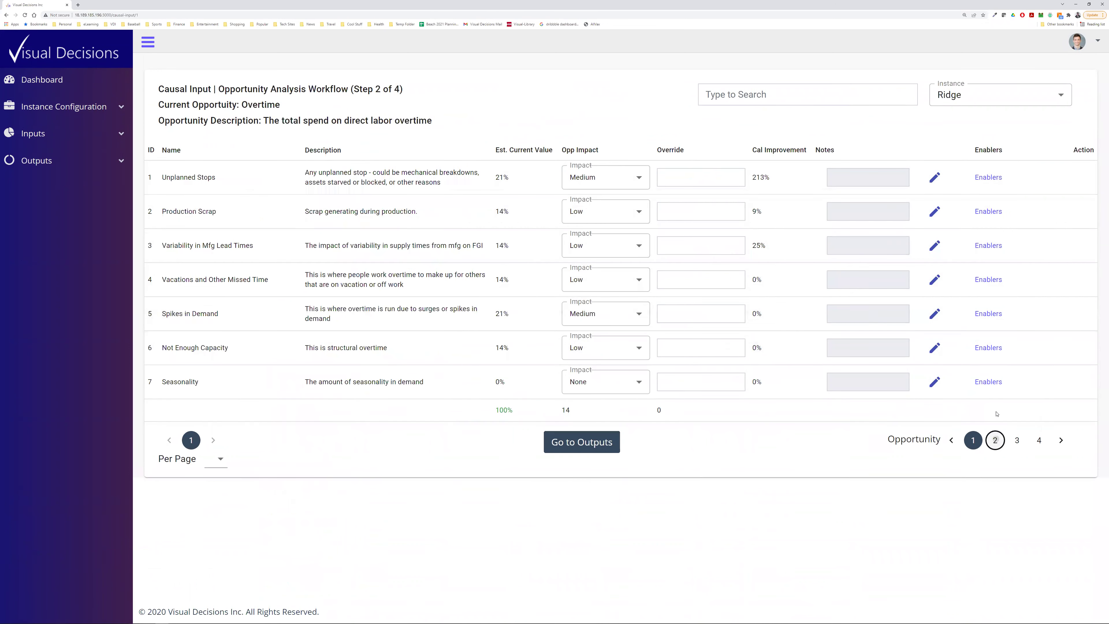
click(1016, 442)
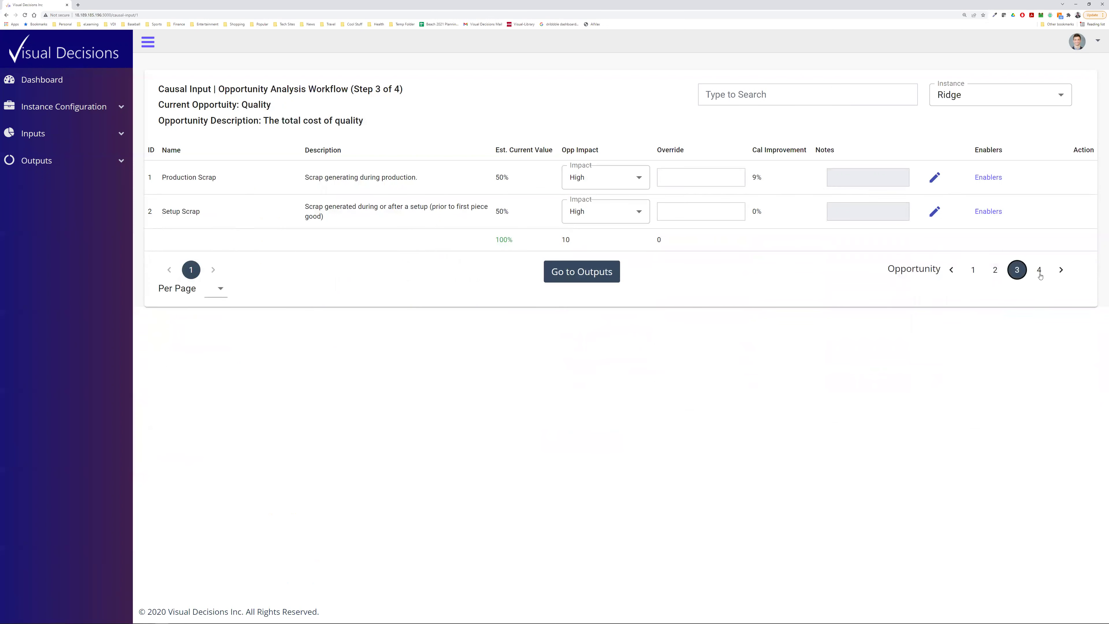
click(1039, 273)
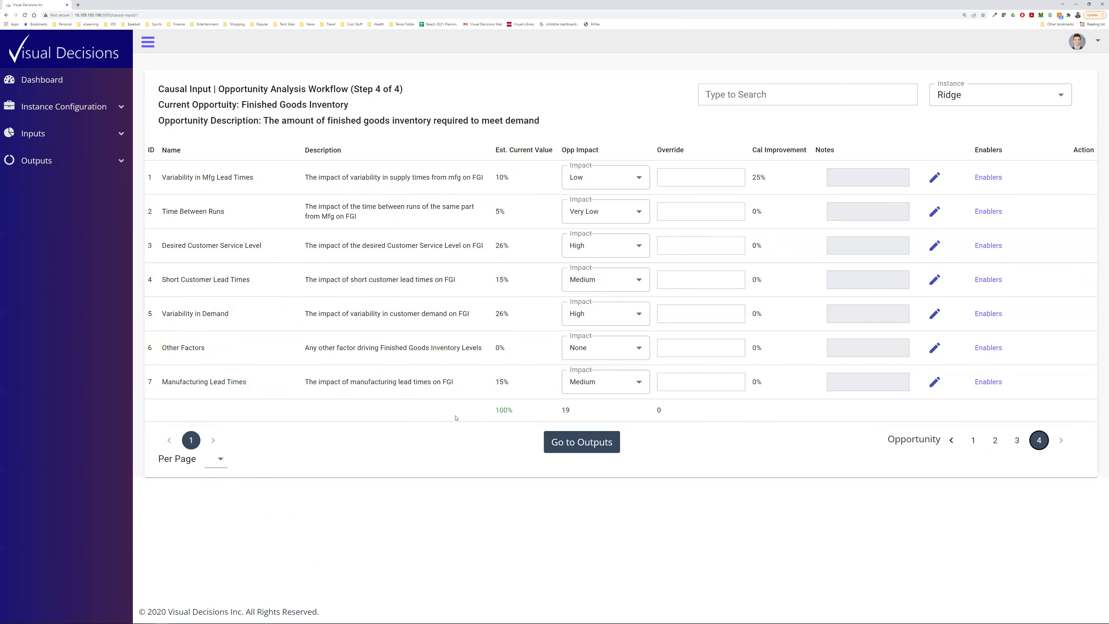
- Open the Value Summary output and switch the instance to Demo
click(77, 161)
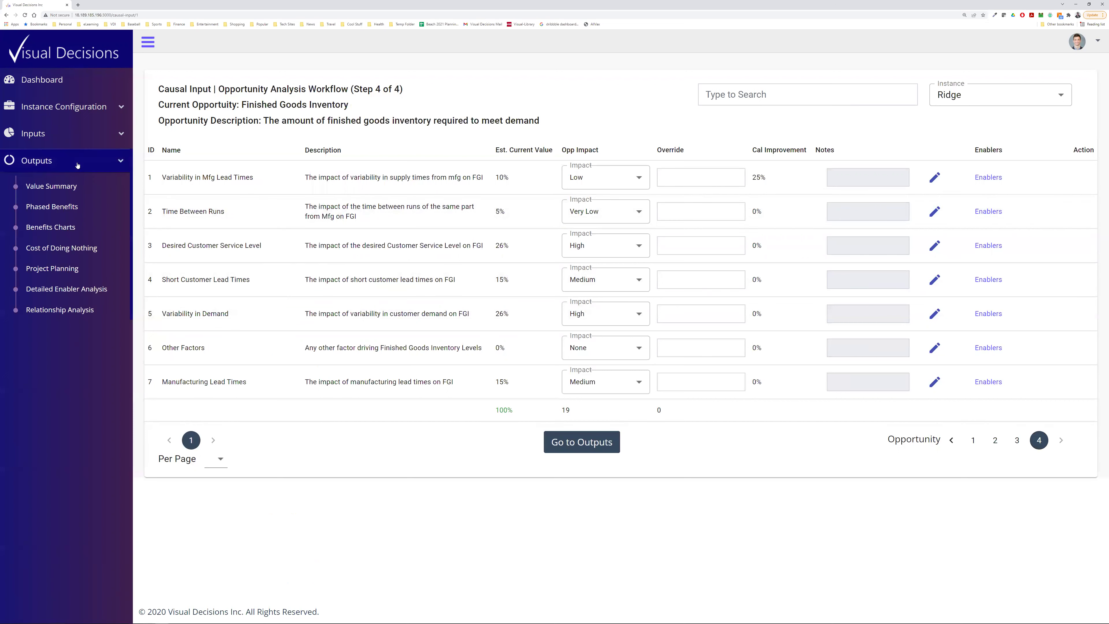
click(81, 188)
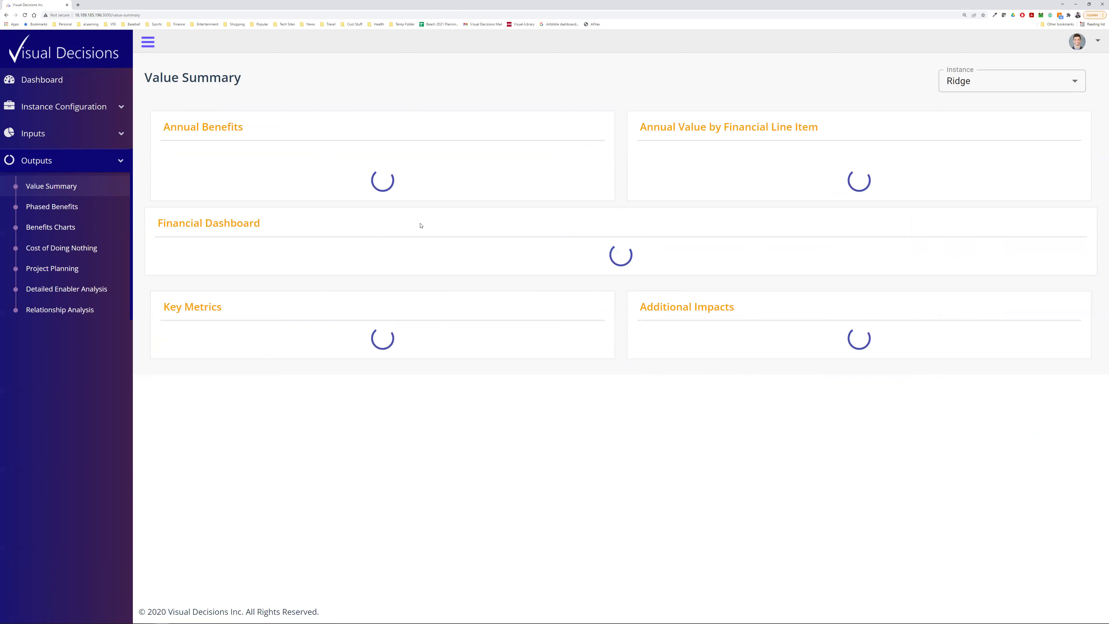
click(980, 86)
click(971, 289)
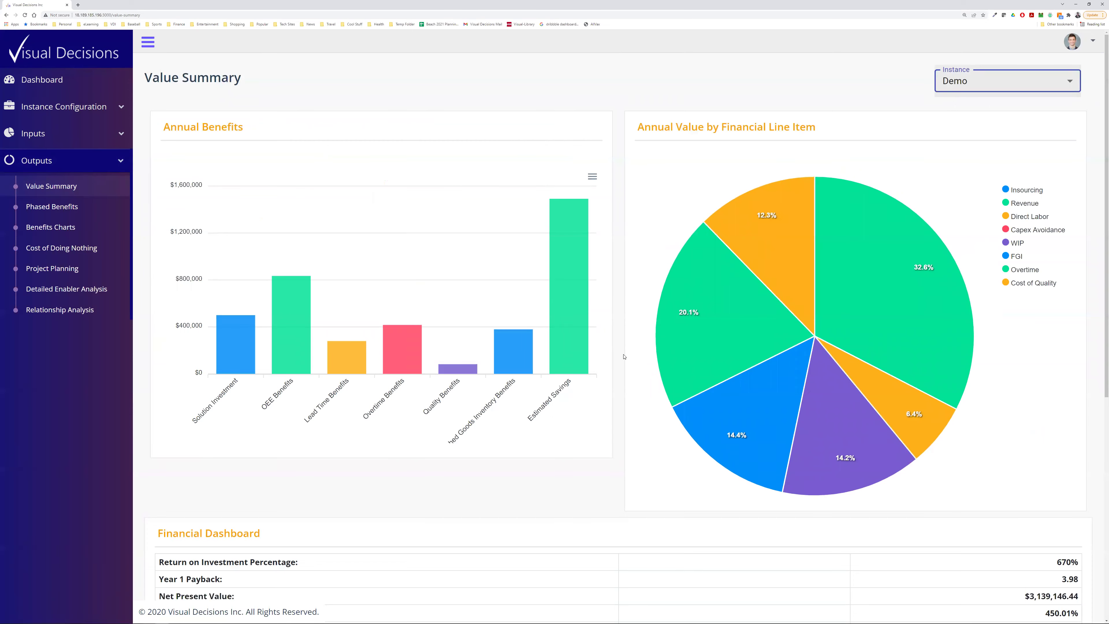
- Examine the Demo value summary: annual benefits, value by financial line item, financial dashboard, key metrics and additional impacts
scroll(623, 356, down, 1)
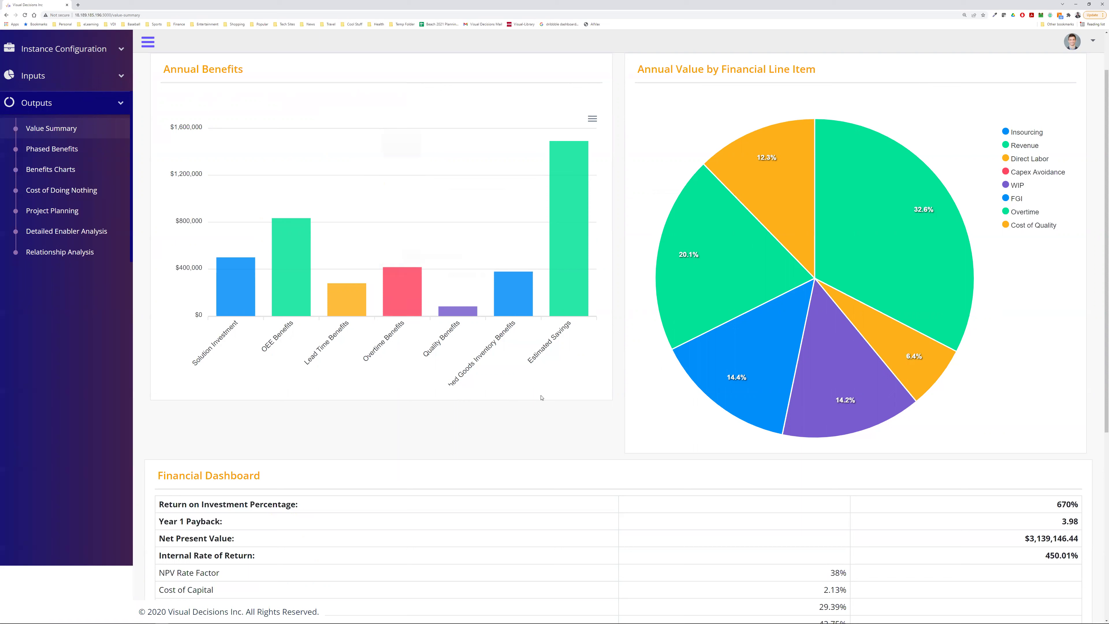
mouse_move(798, 339)
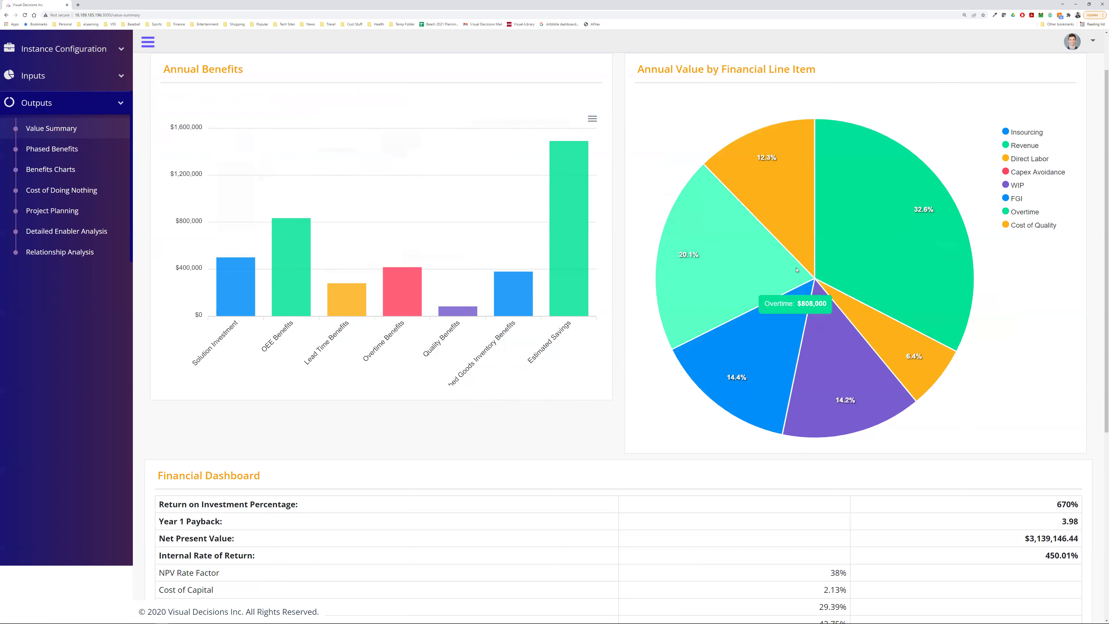
scroll(655, 393, down, 3)
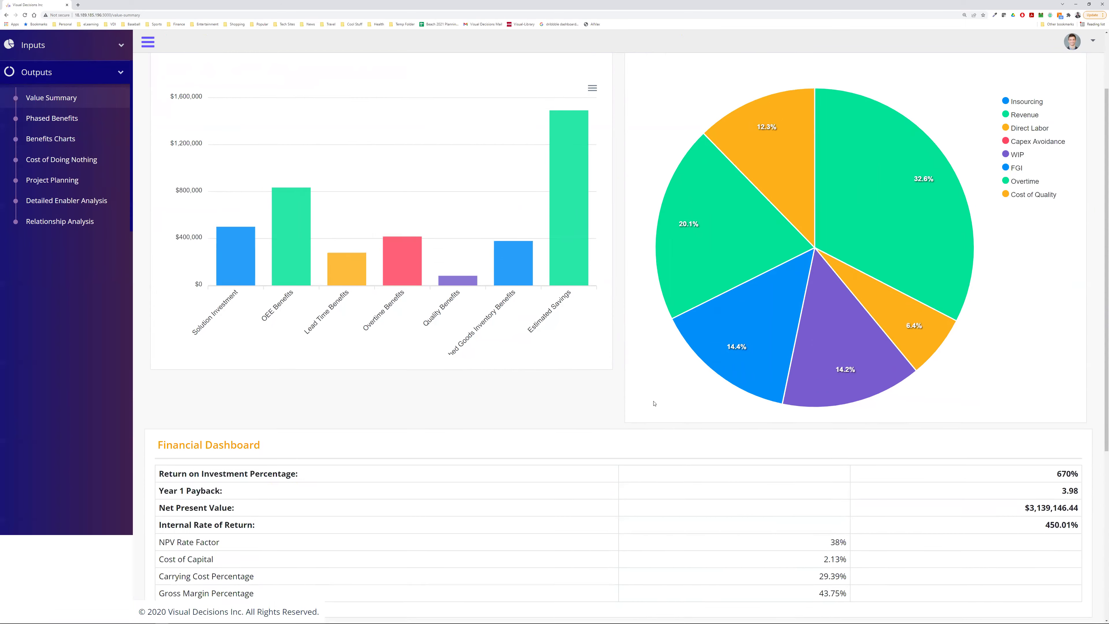
scroll(654, 402, down, 1)
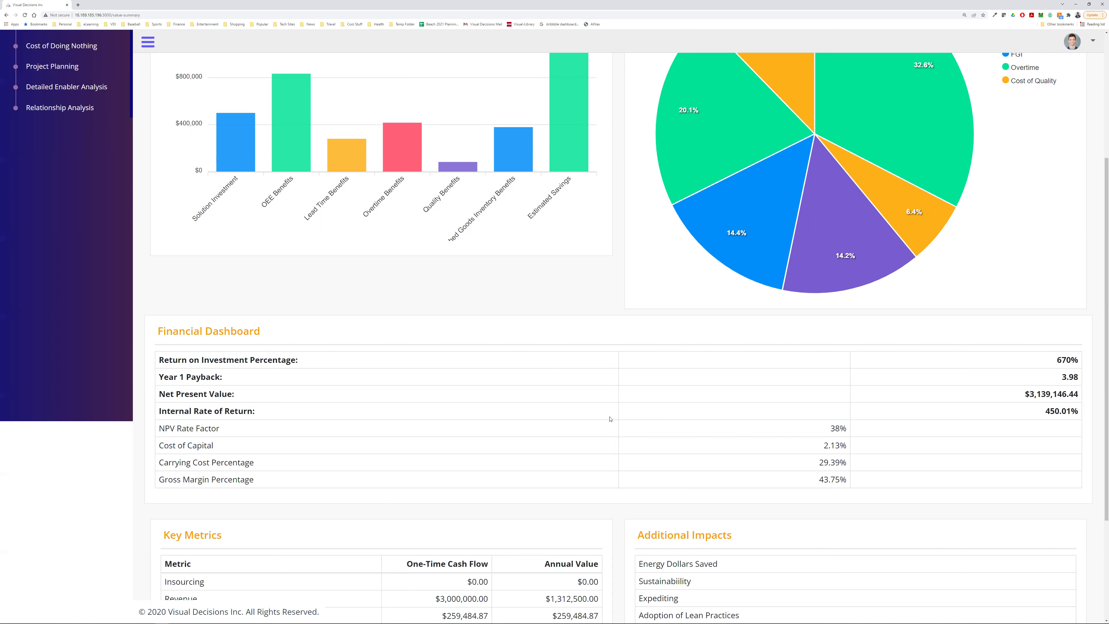
scroll(487, 447, down, 1)
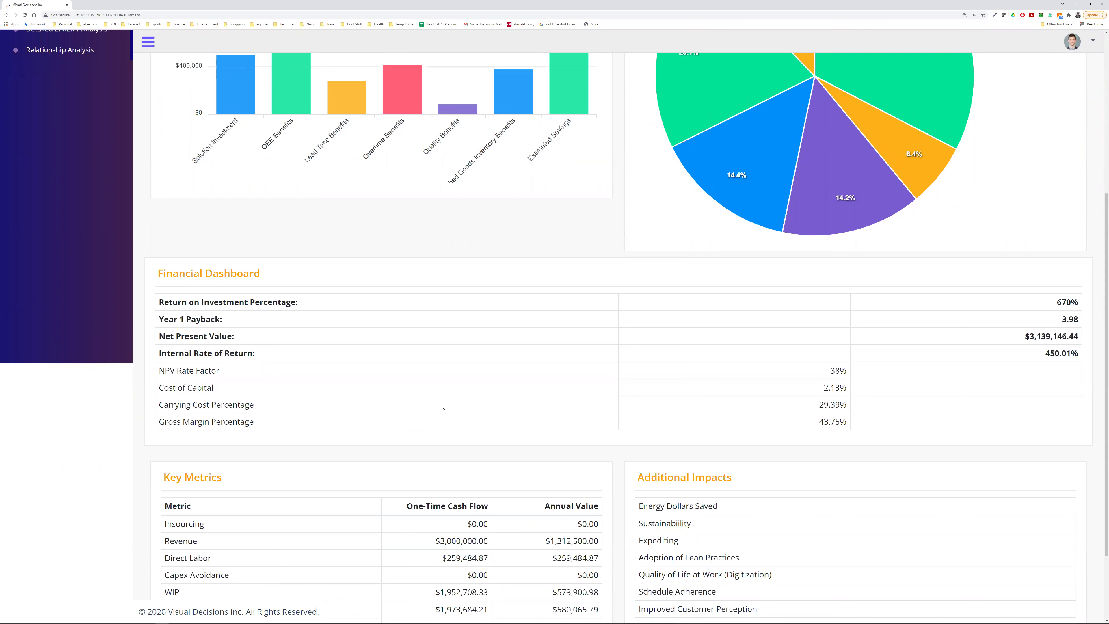
scroll(578, 391, down, 3)
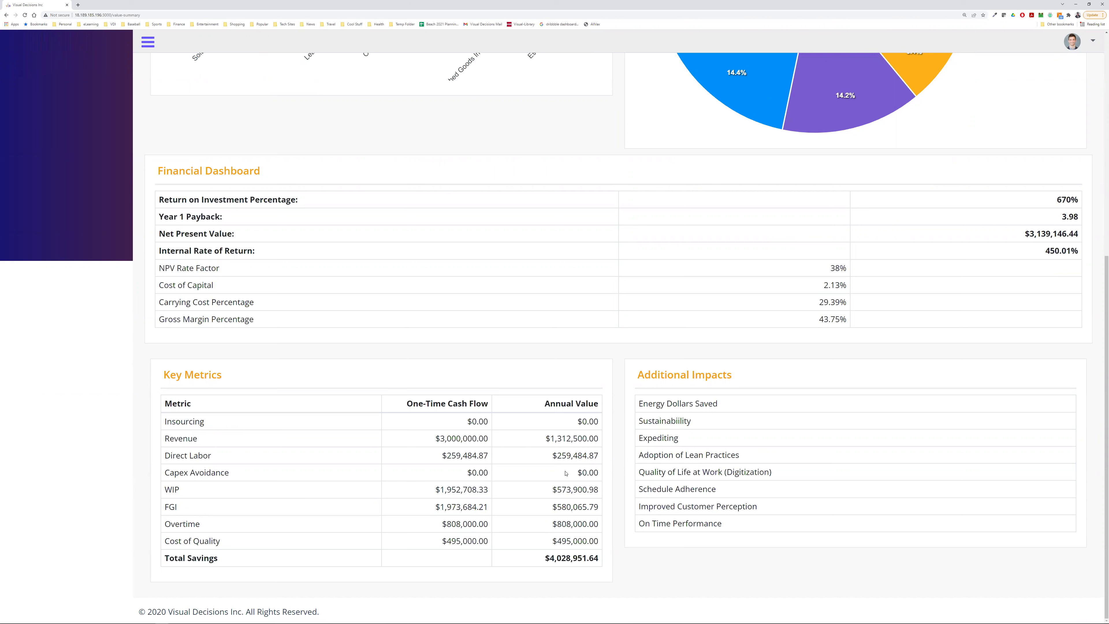
scroll(565, 473, up, 8)
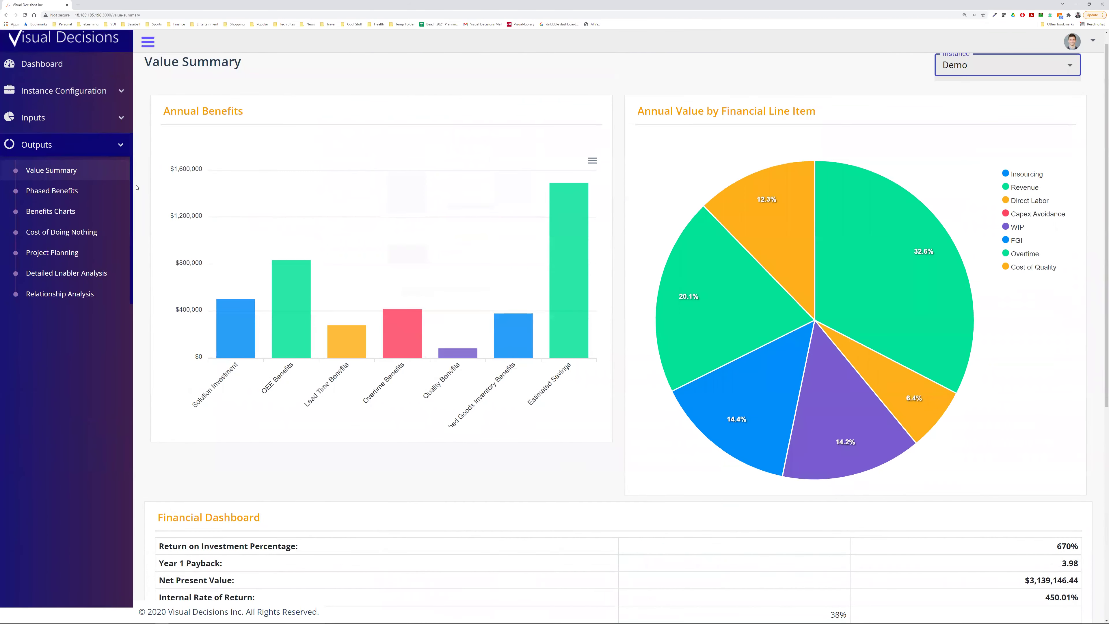
- Open the Phased Benefits output and review the monthly benefits, cumulative savings, annual value by opportunity and phased cost/benefit highlights
click(90, 192)
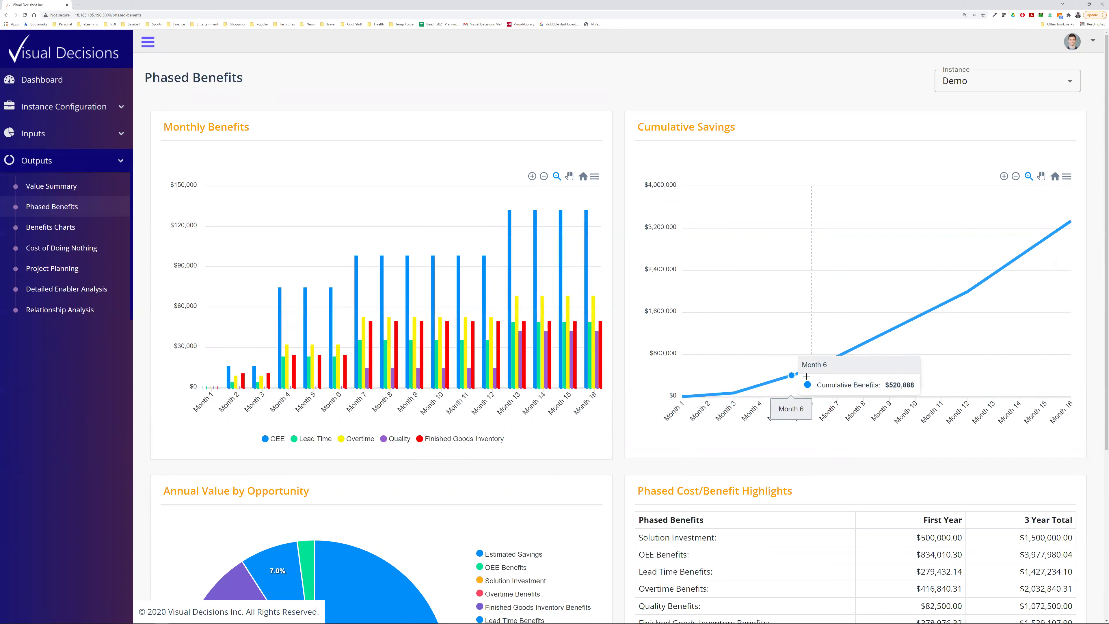
scroll(502, 482, down, 5)
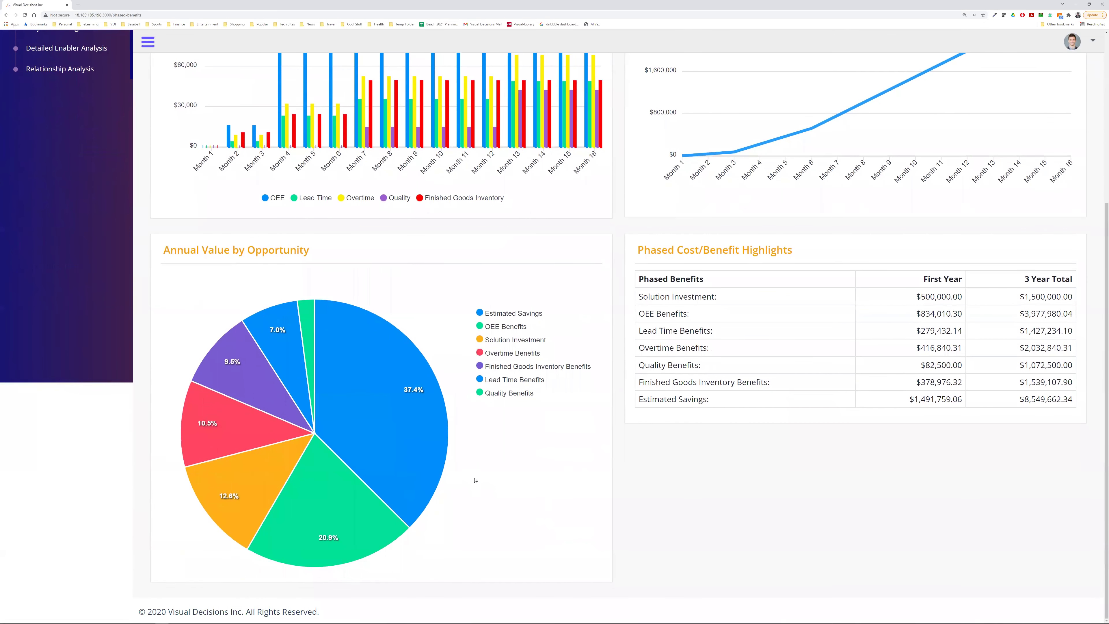
mouse_move(264, 464)
scroll(105, 195, up, 4)
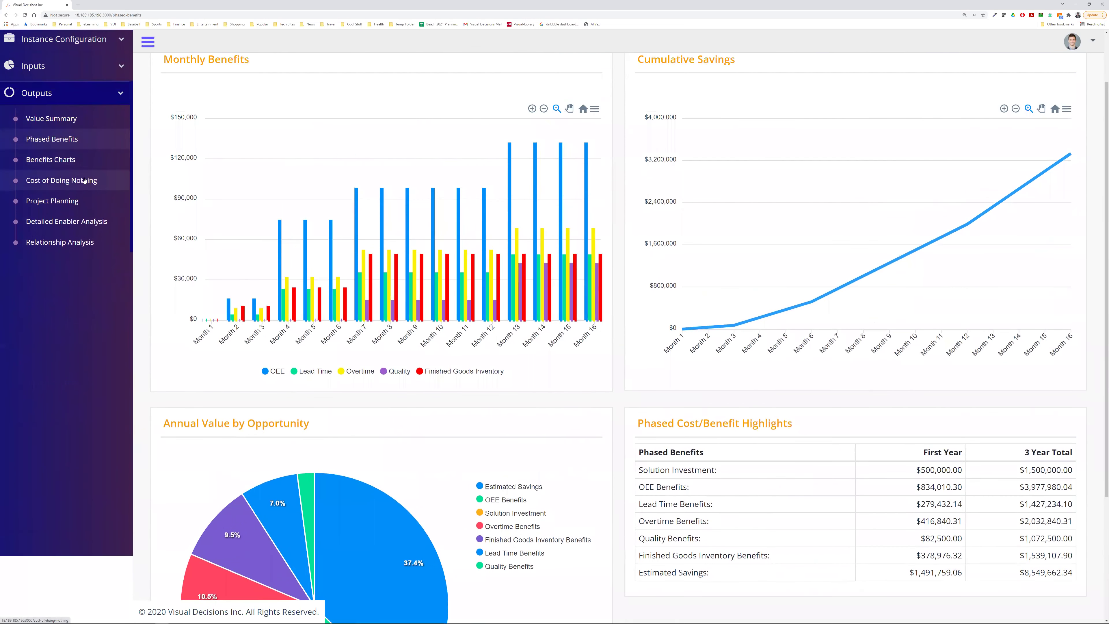
- Open the Project Planning output and sort the enablers by total financial impact, highest first
click(83, 201)
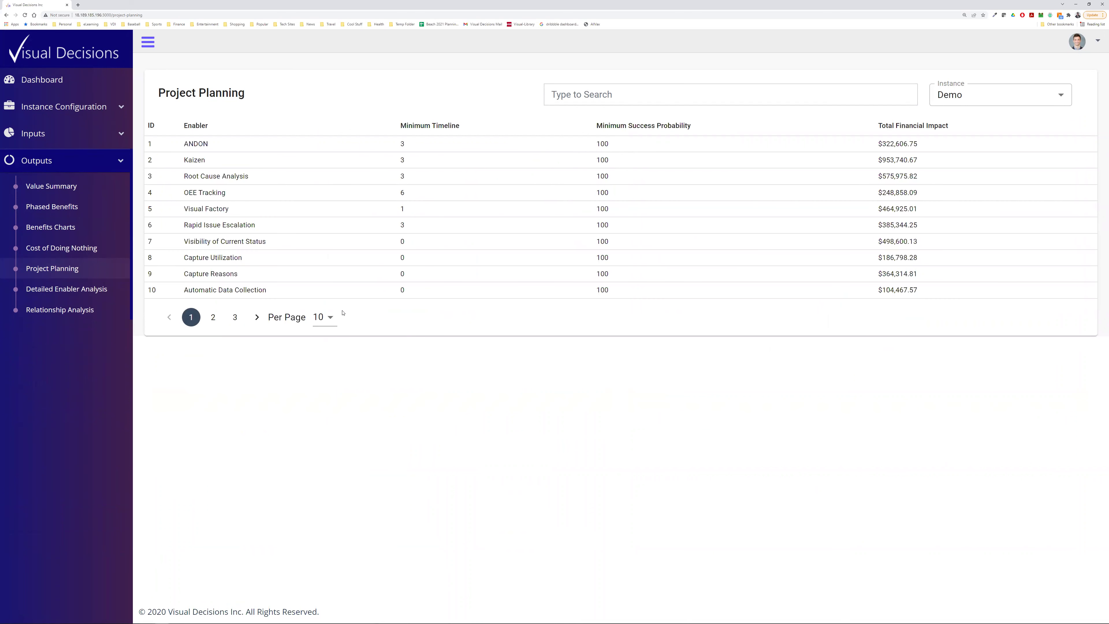
click(894, 130)
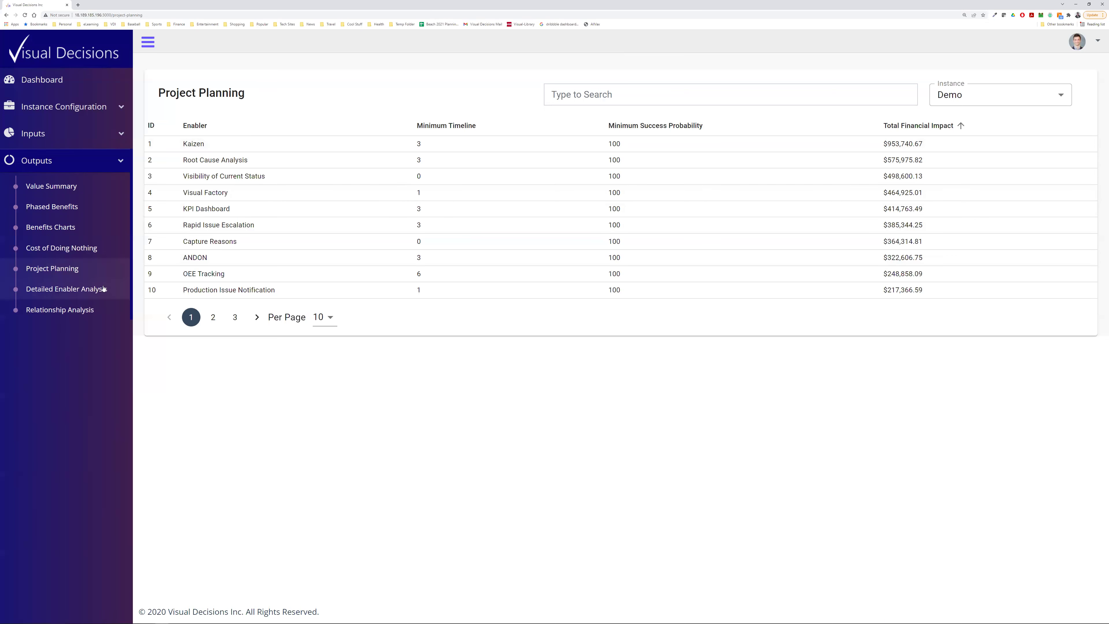
- Open the Detailed Enabler Analysis output and expand Kaizen to review its causes, opportunities, financial line items and dollar impacts
click(90, 289)
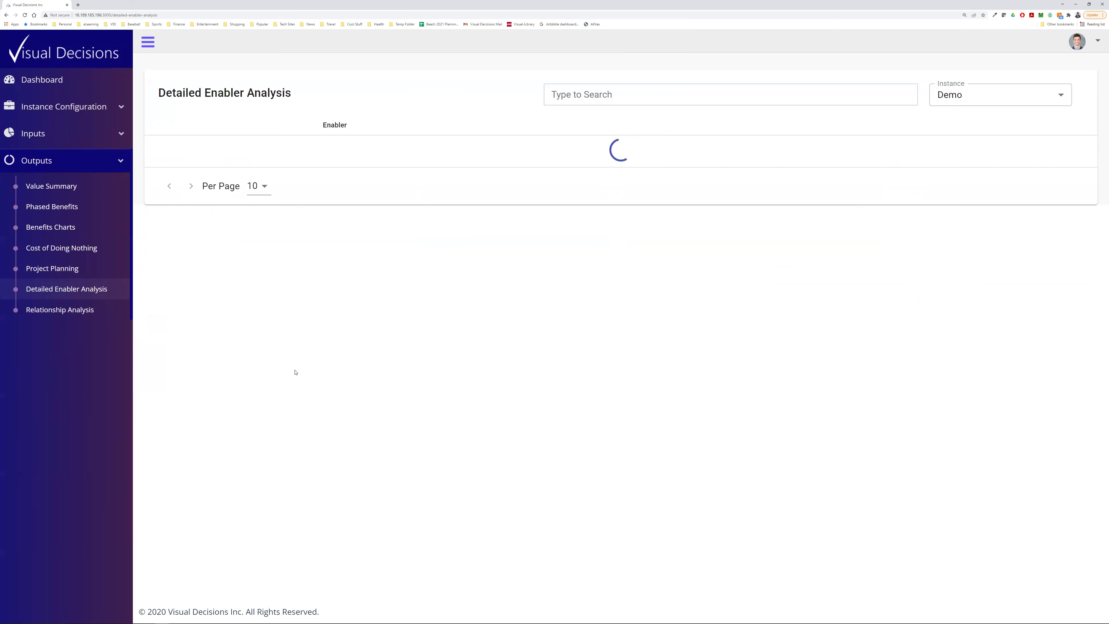
click(156, 171)
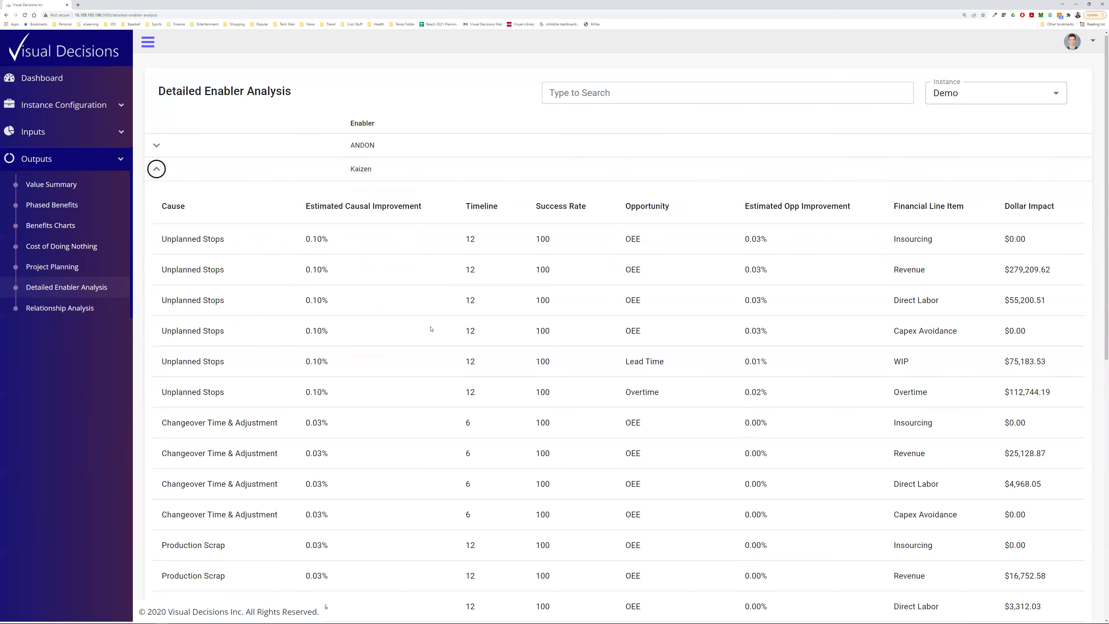
scroll(363, 323, down, 1)
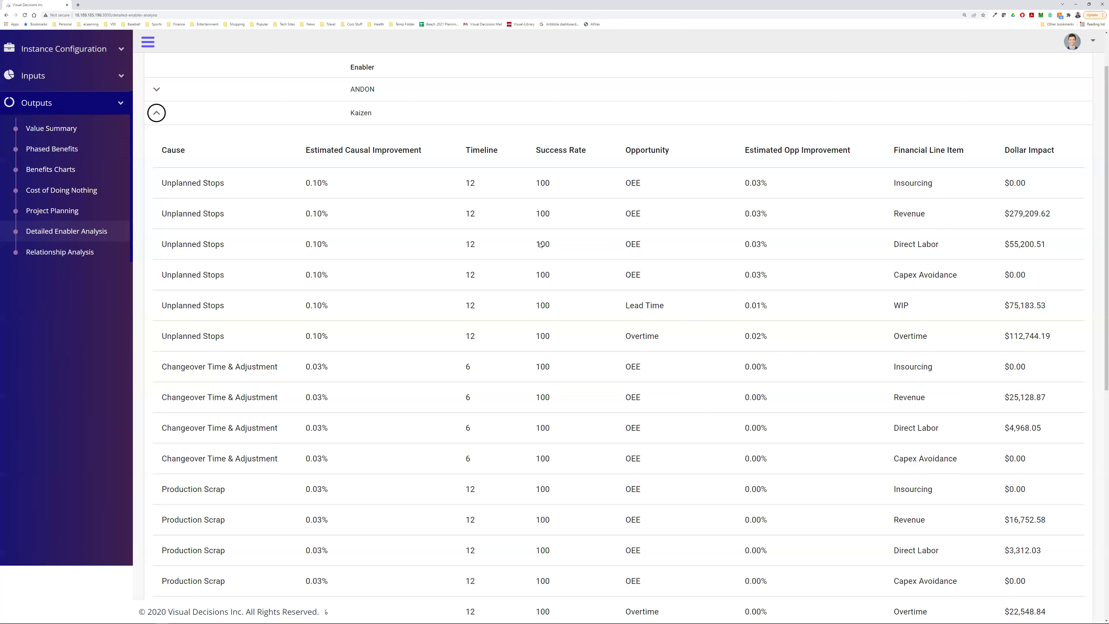
- Open the Relationship Analysis output and examine the heatmap of Enablers against Causals
click(79, 256)
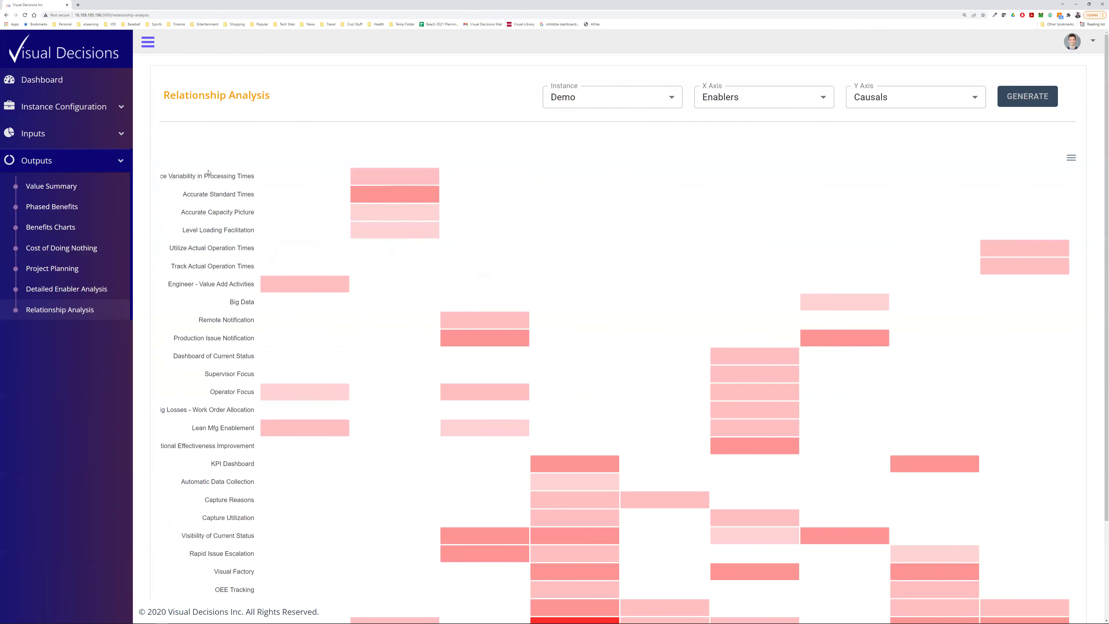
scroll(176, 516, down, 3)
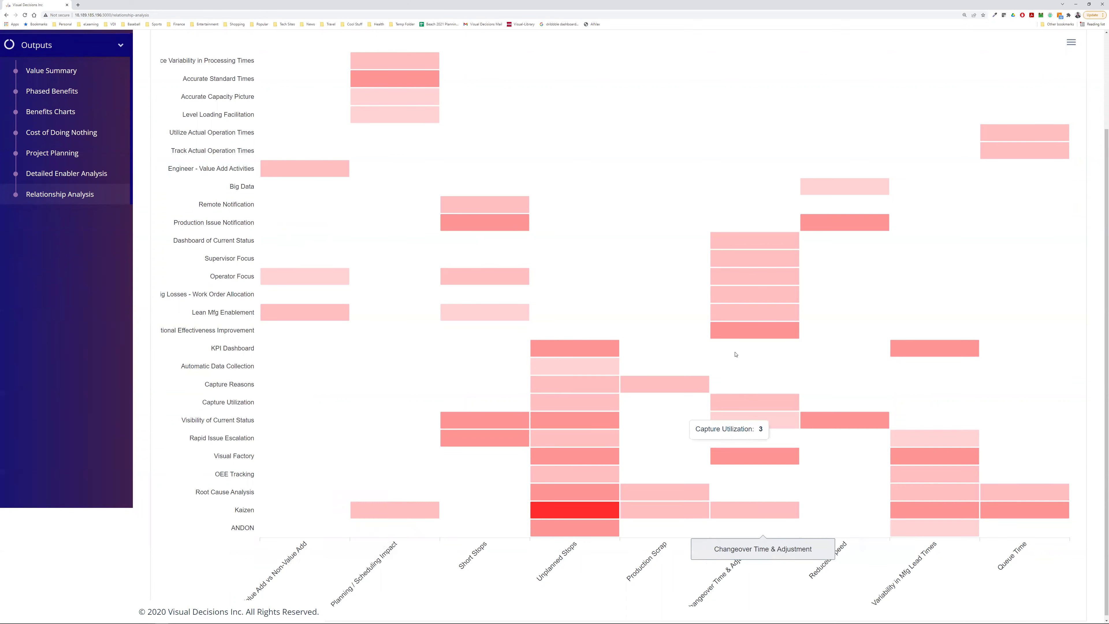
scroll(734, 385, up, 3)
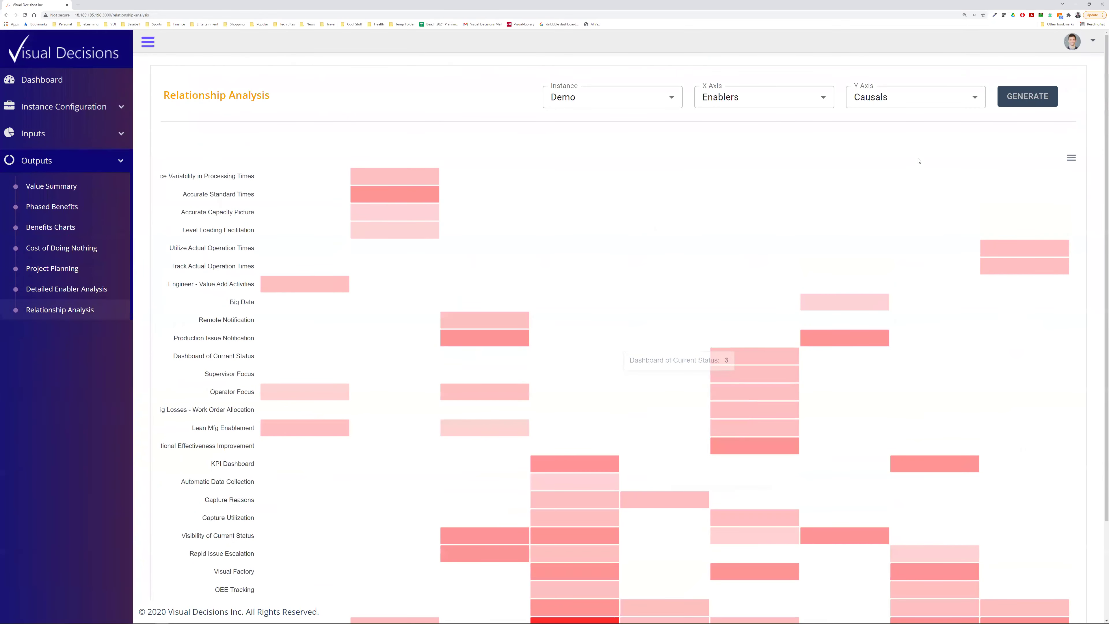
- Generate the relationship heatmap with Opportunity on the Y axis and look over how the enablers affect each opportunity
click(910, 101)
click(886, 116)
click(1025, 97)
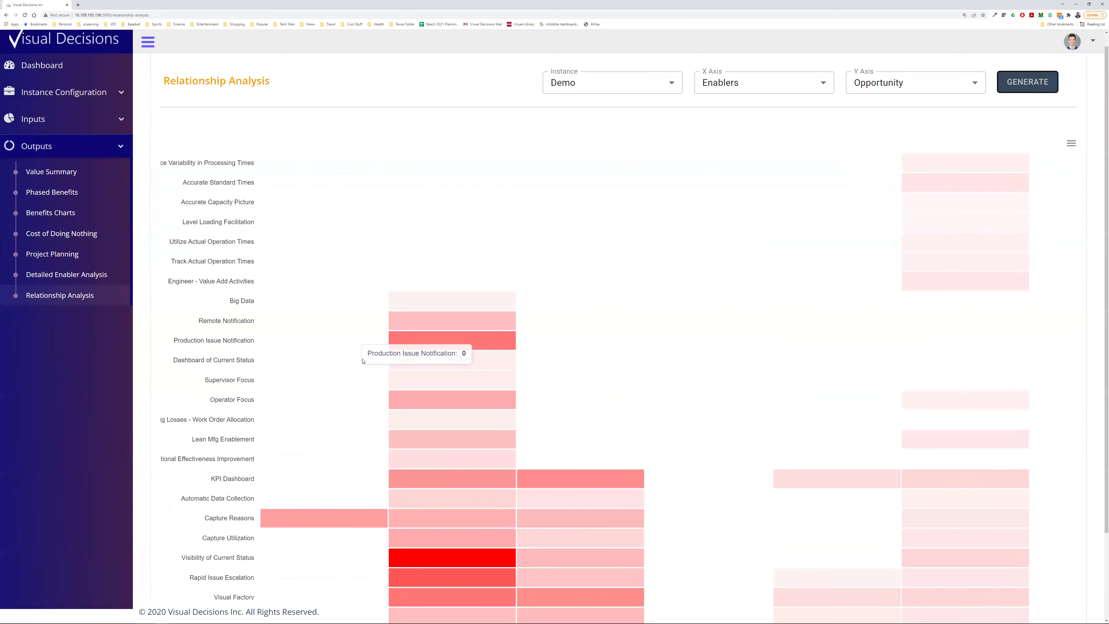
scroll(380, 354, down, 3)
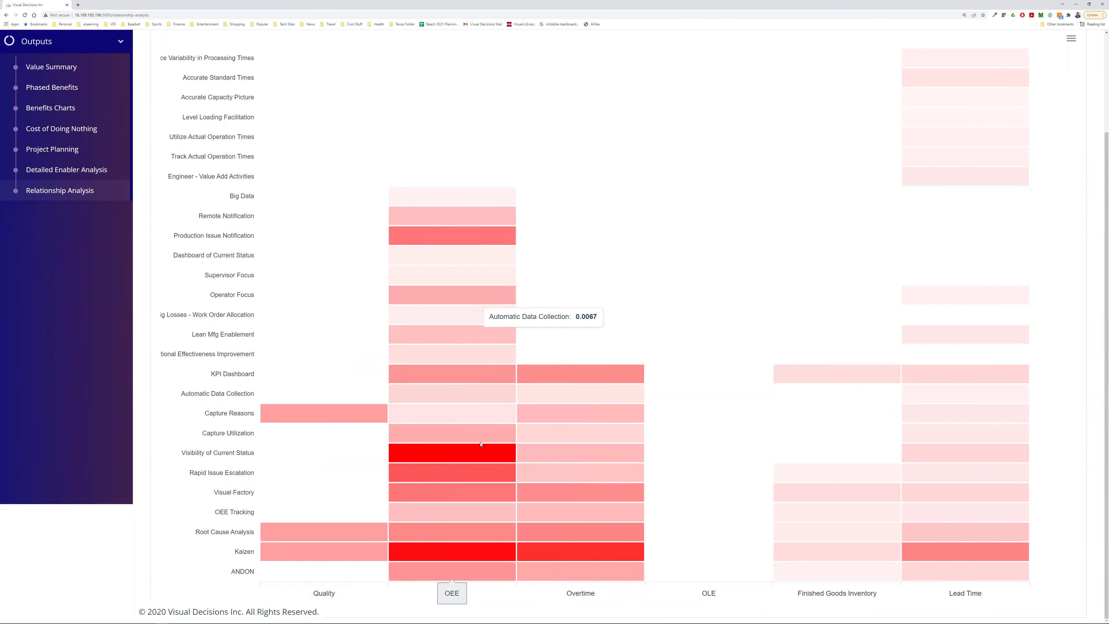
scroll(837, 195, up, 3)
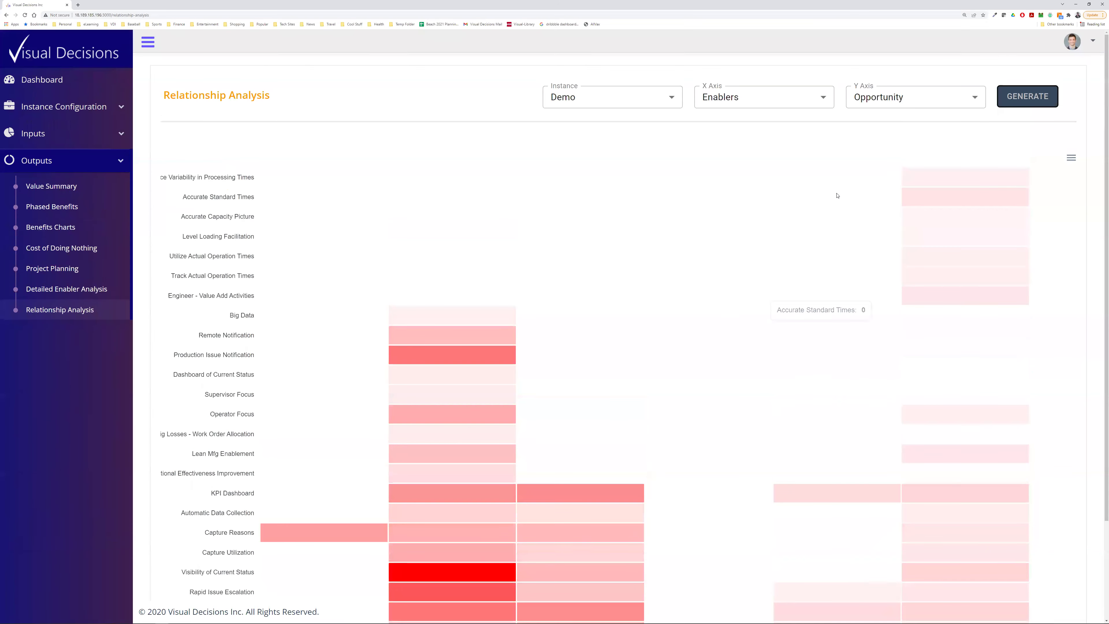
- Generate the relationship heatmap with Financial Line Items on the Y axis and look over the enablers' effect on each line item
click(889, 104)
click(889, 118)
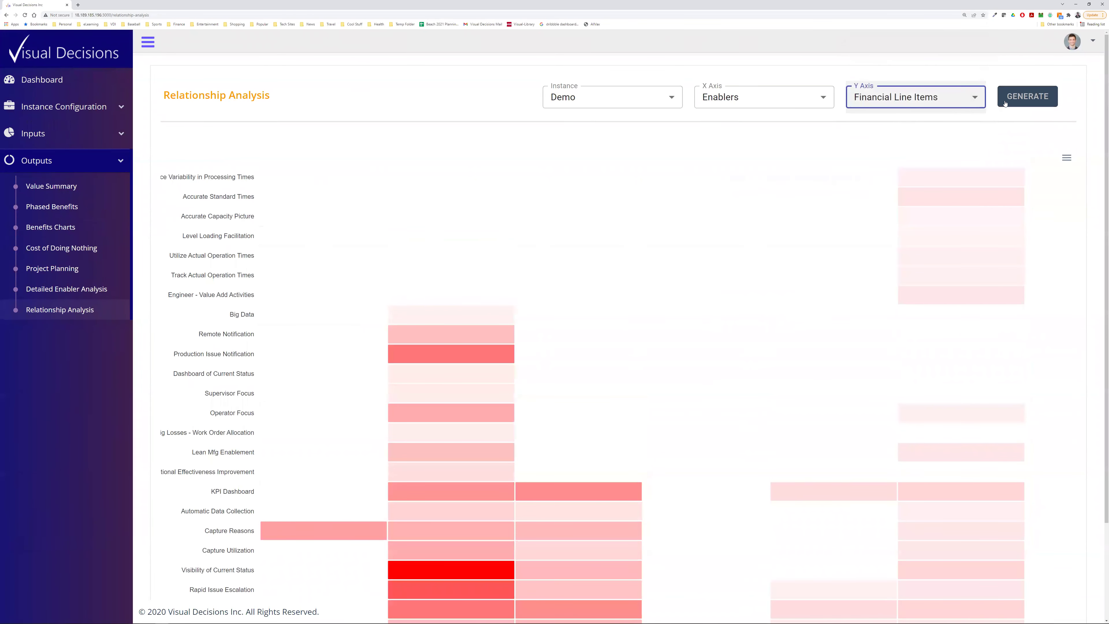
click(1022, 96)
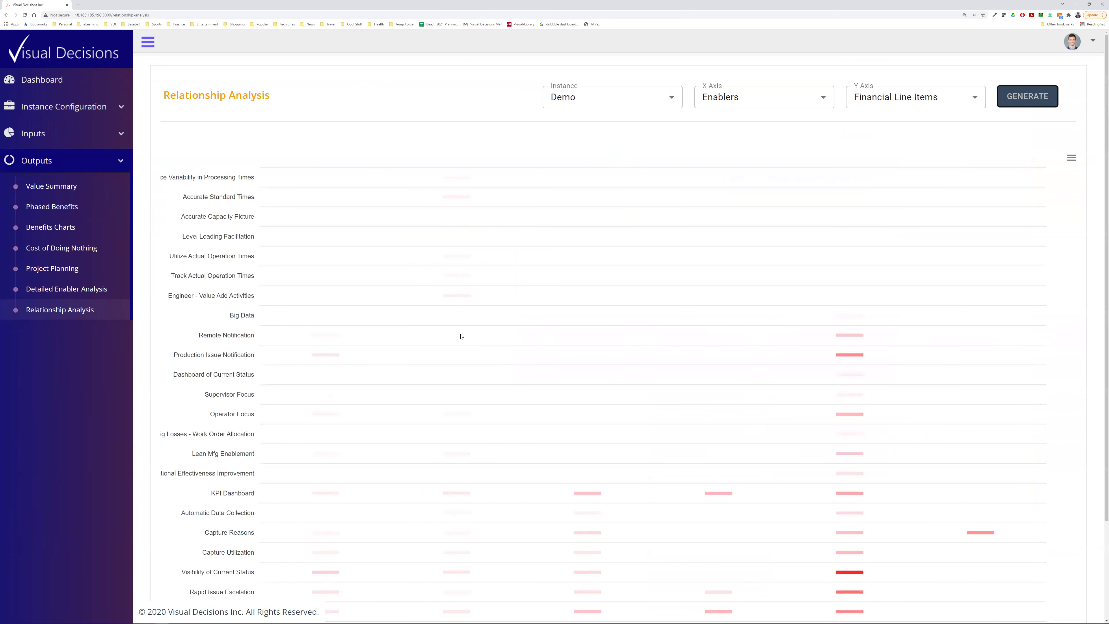
scroll(481, 336, down, 3)
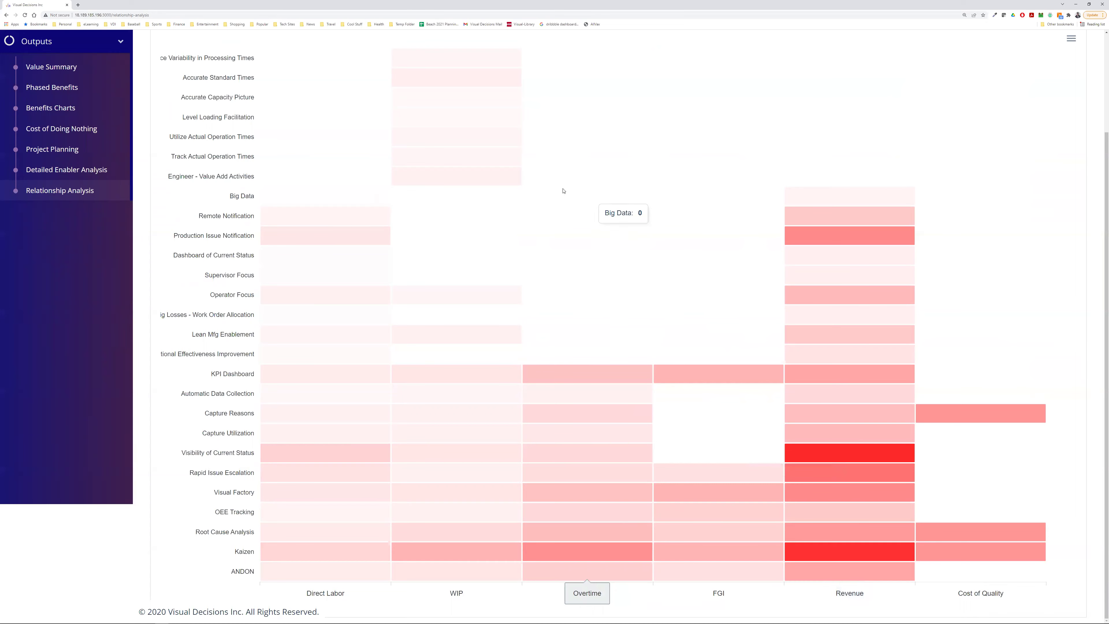
scroll(525, 191, up, 3)
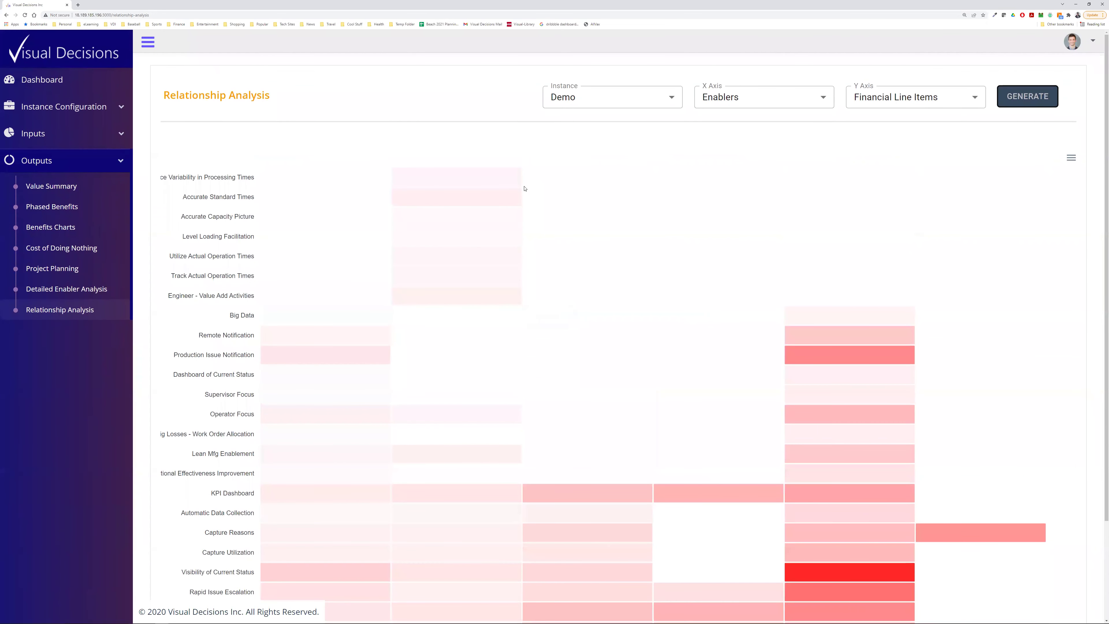